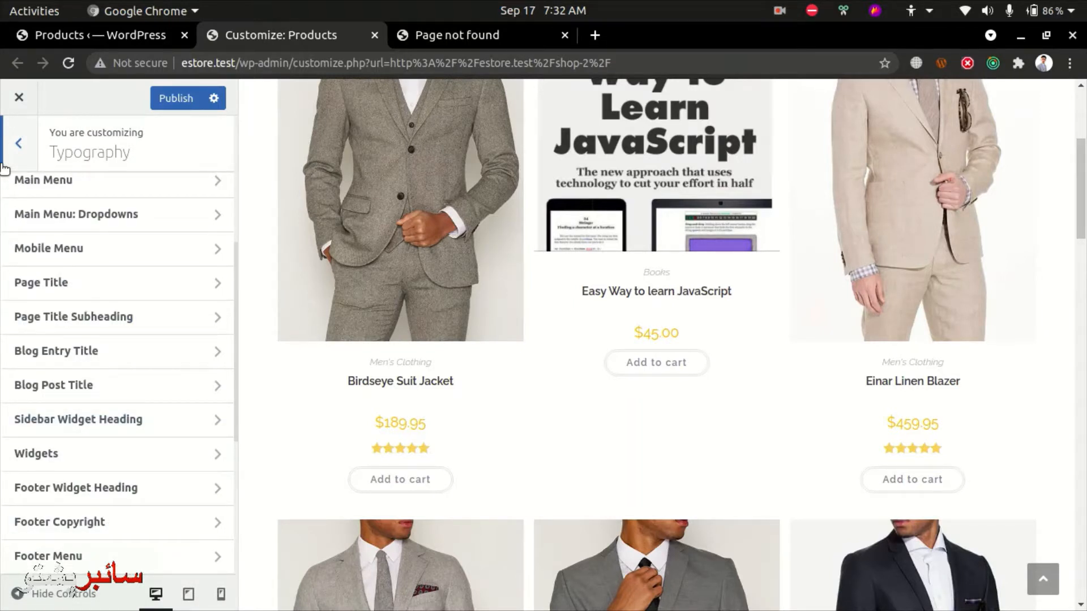
# Enable the top bar in the theme's general Top Bar settings and look through its options
pyautogui.click(5, 166)
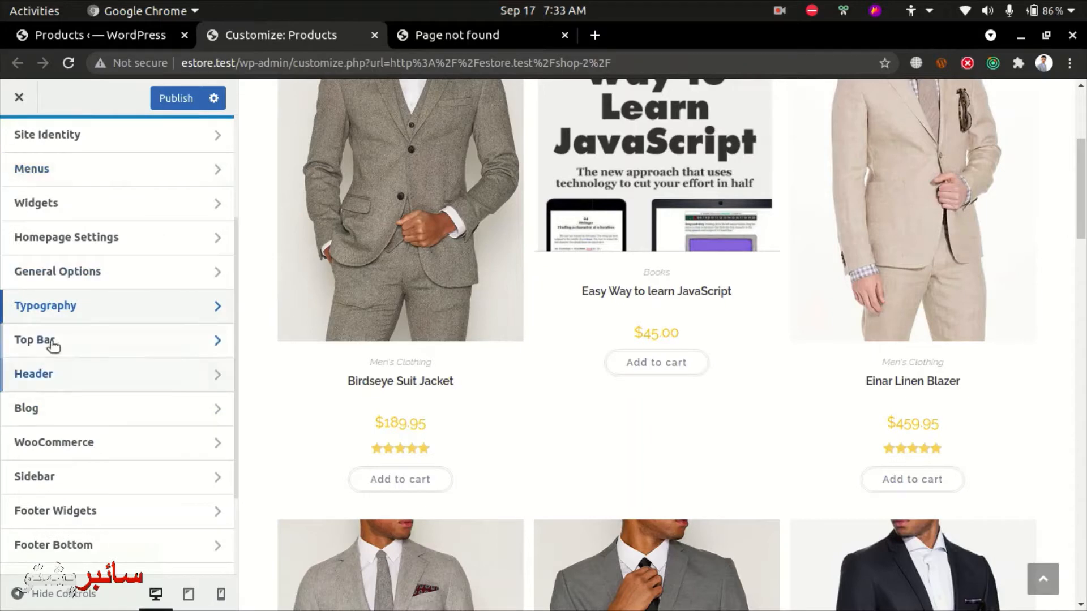
pyautogui.click(53, 341)
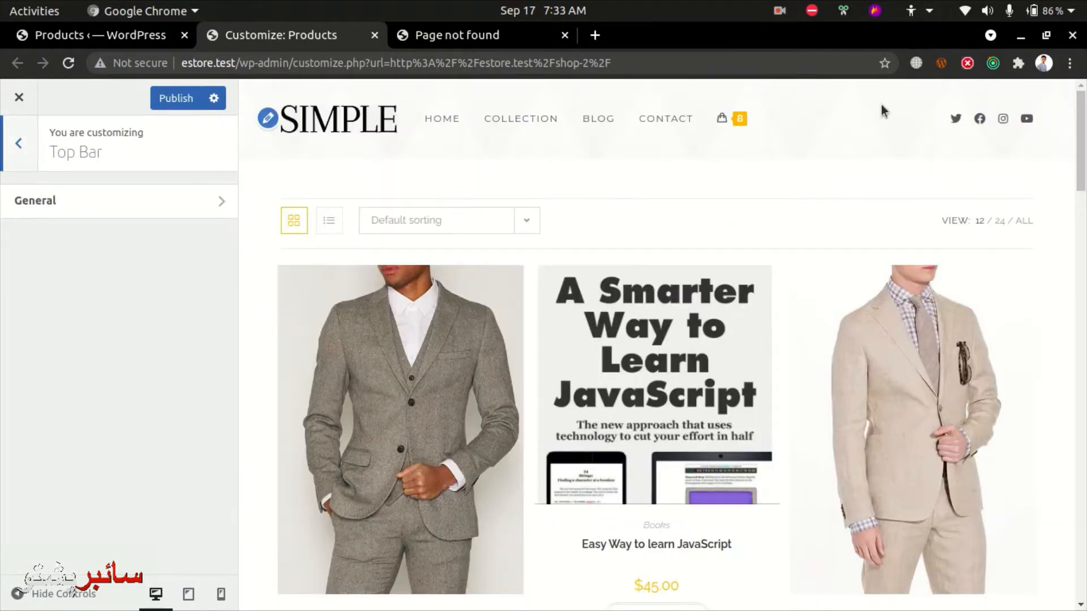
pyautogui.click(76, 200)
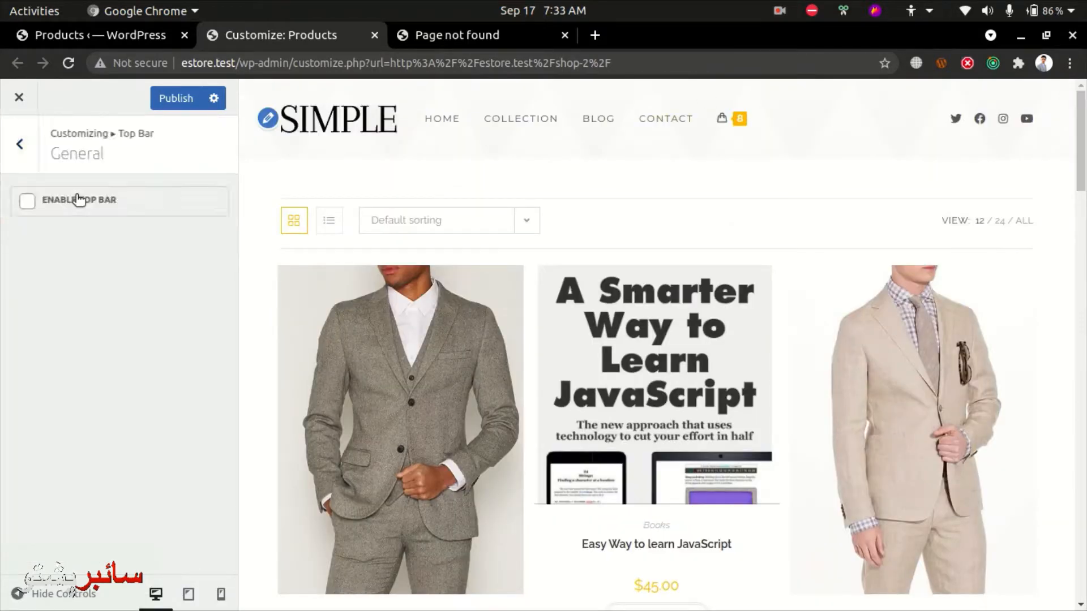
pyautogui.click(26, 202)
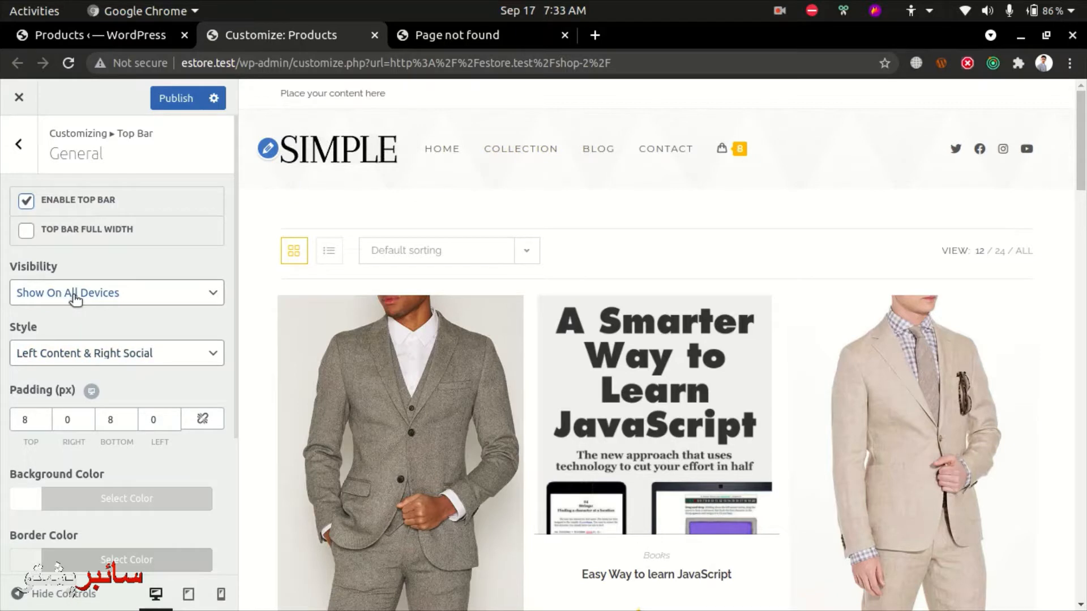
pyautogui.scroll(-4, 91, 390)
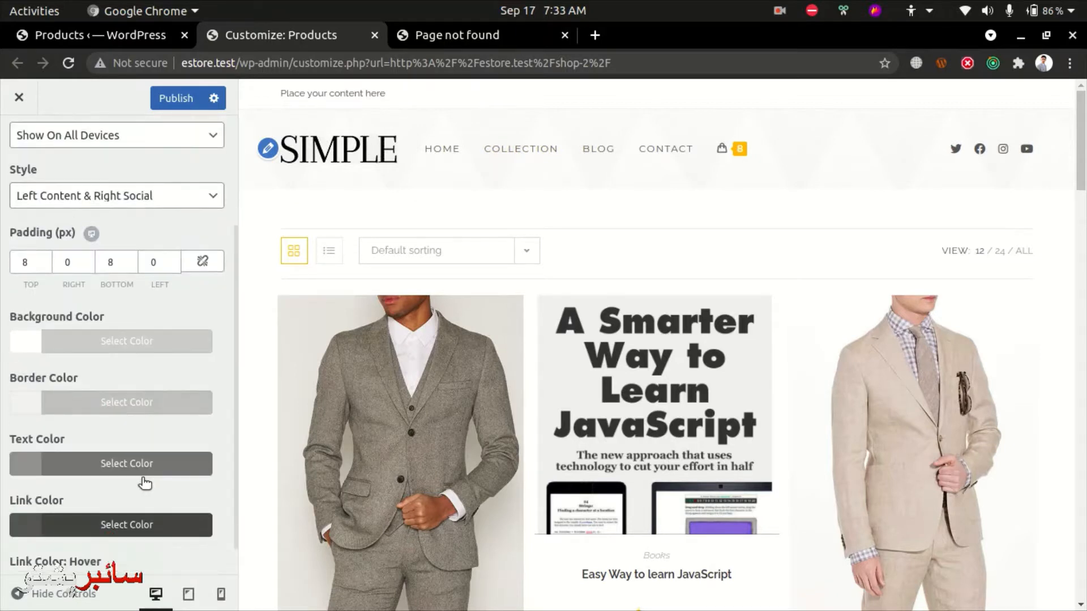
pyautogui.scroll(4, 53, 210)
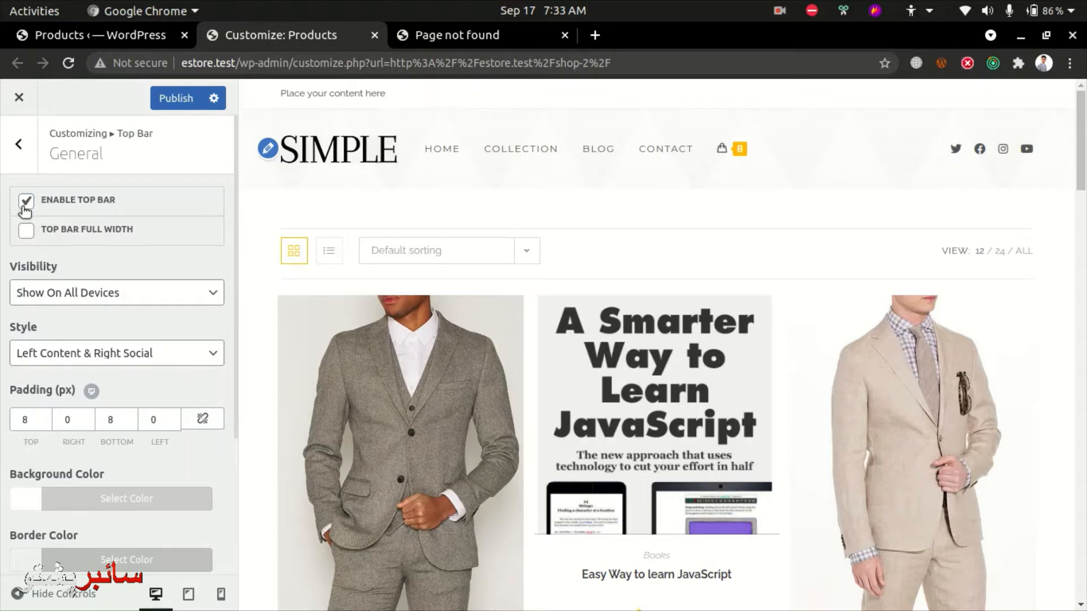
# Try the Top Bar Full Width option on and off, and disable the top bar
pyautogui.click(24, 233)
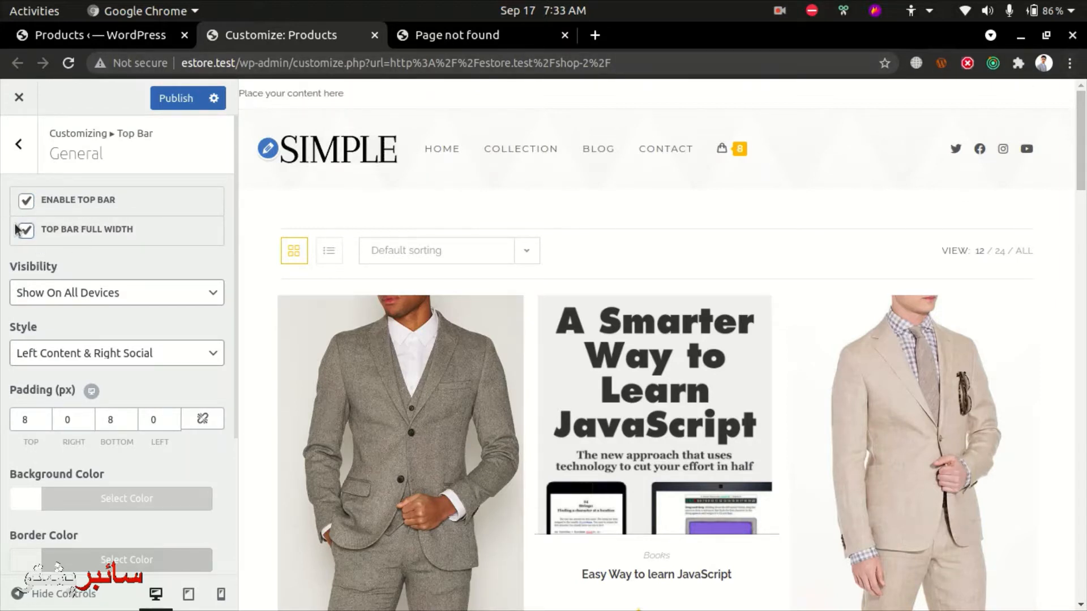
pyautogui.click(22, 229)
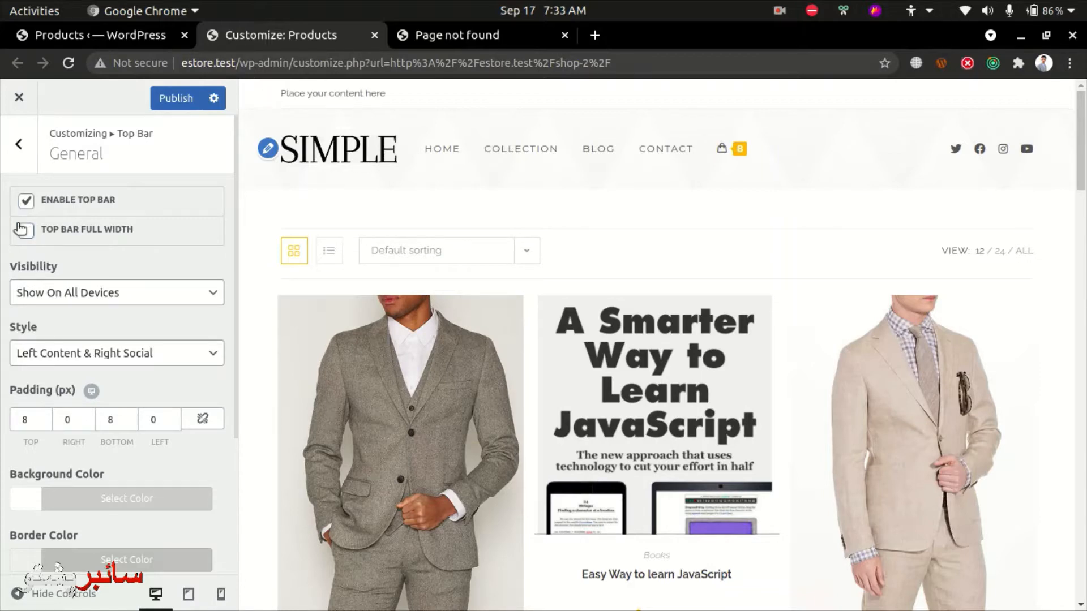
pyautogui.click(26, 202)
pyautogui.click(18, 144)
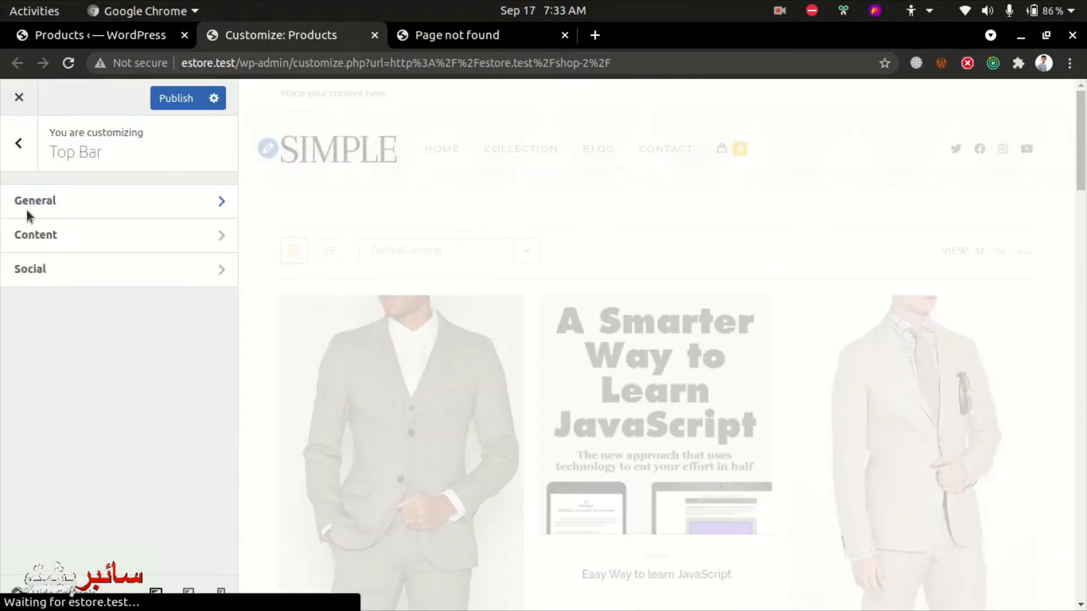
pyautogui.click(34, 249)
pyautogui.click(19, 147)
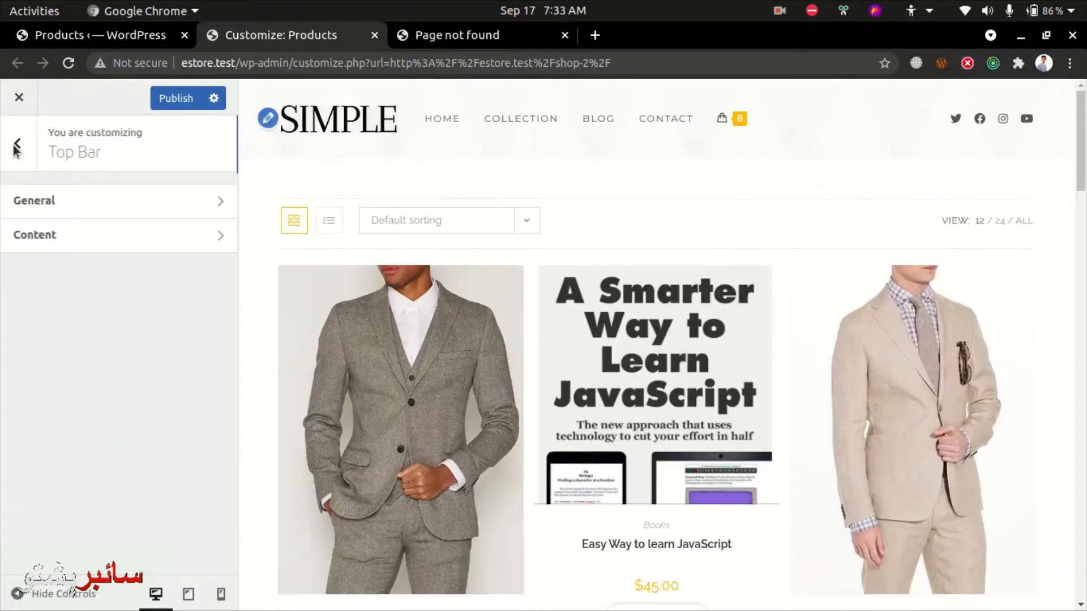
# Turn the top bar back on in its general settings and return to the main customizer sections
pyautogui.click(32, 201)
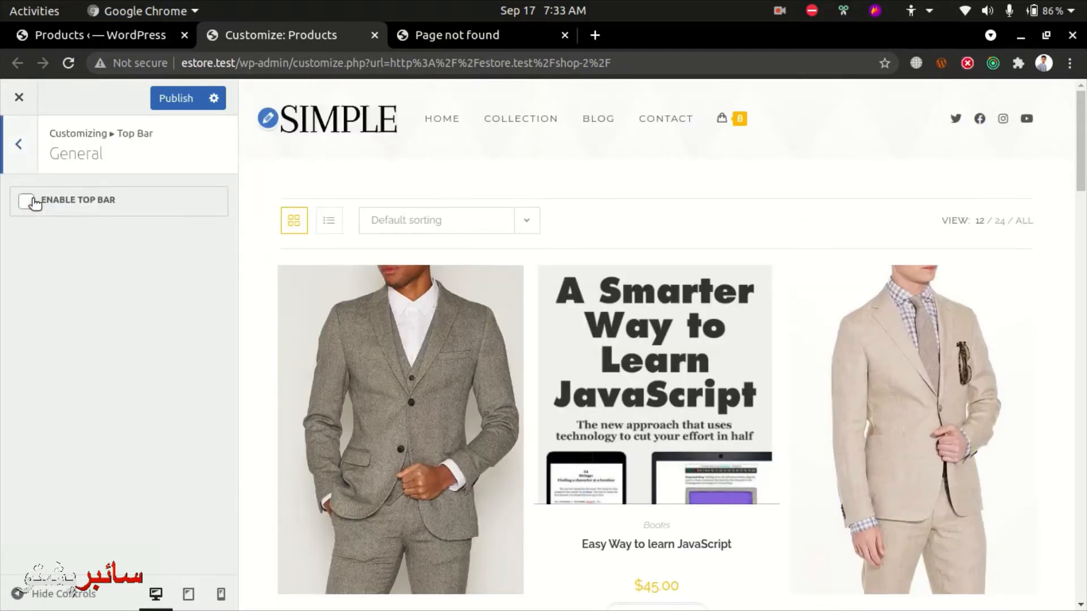
pyautogui.click(33, 201)
pyautogui.click(19, 147)
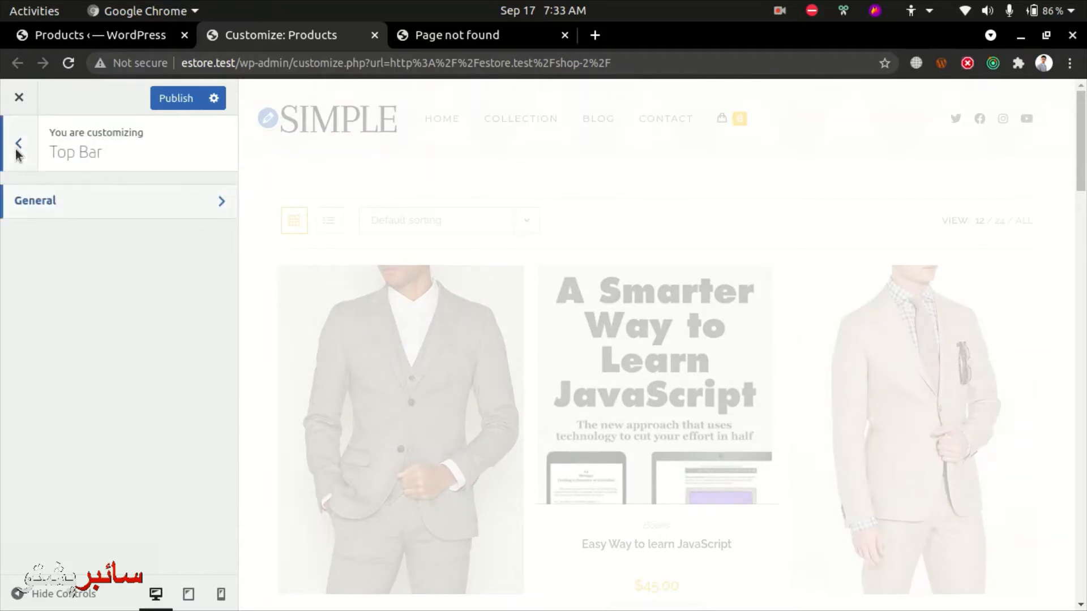
pyautogui.click(19, 147)
# Look through the Header section's Mobile Menu settings and return to the main customizer sections
pyautogui.scroll(-3, 41, 331)
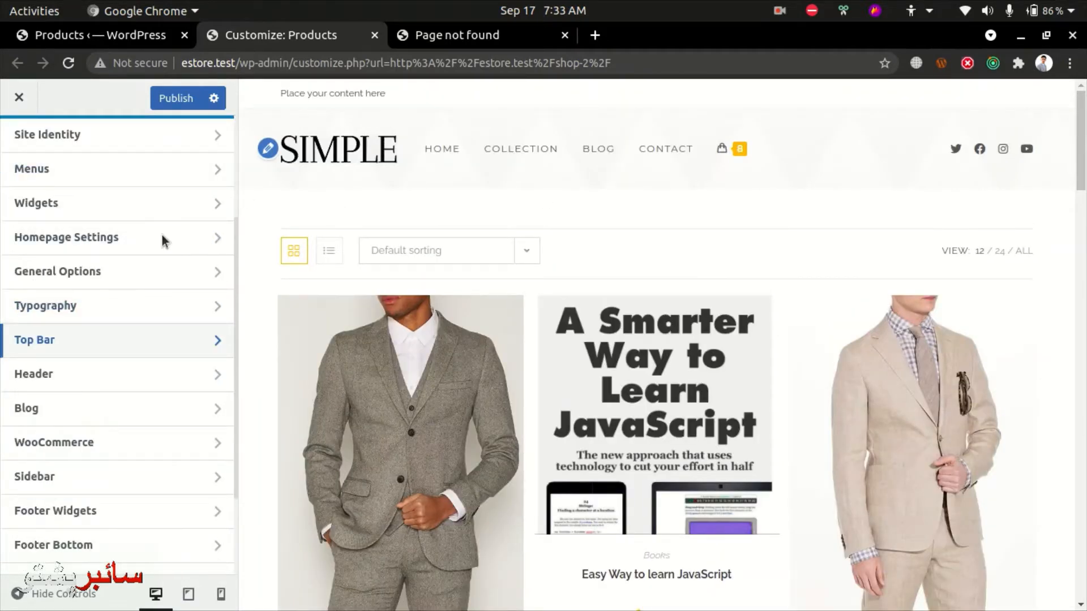
pyautogui.click(67, 389)
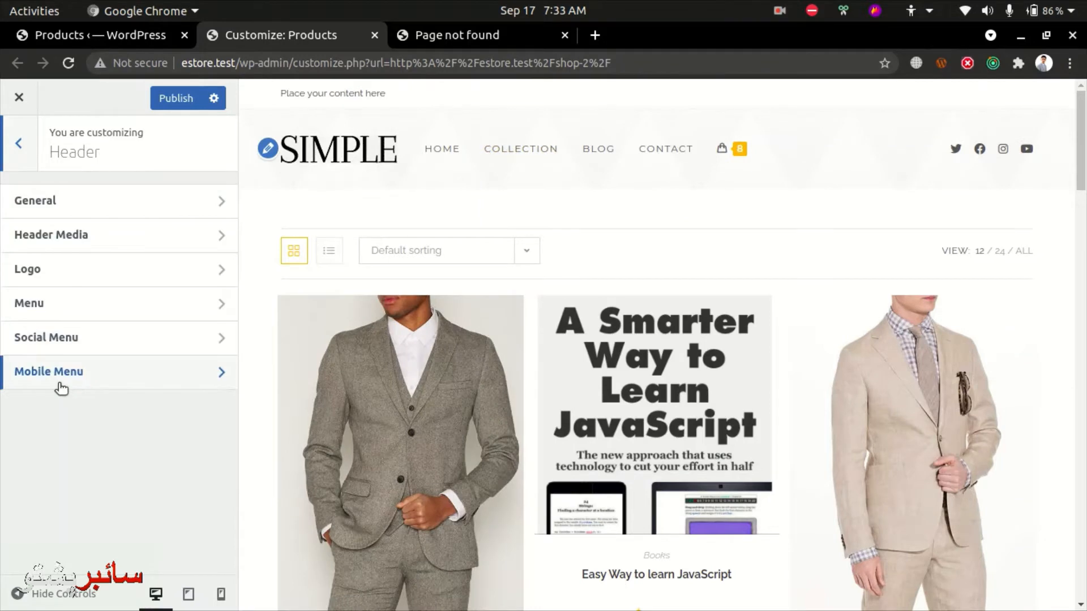
pyautogui.click(61, 389)
pyautogui.scroll(-3, 61, 351)
pyautogui.scroll(3, 64, 352)
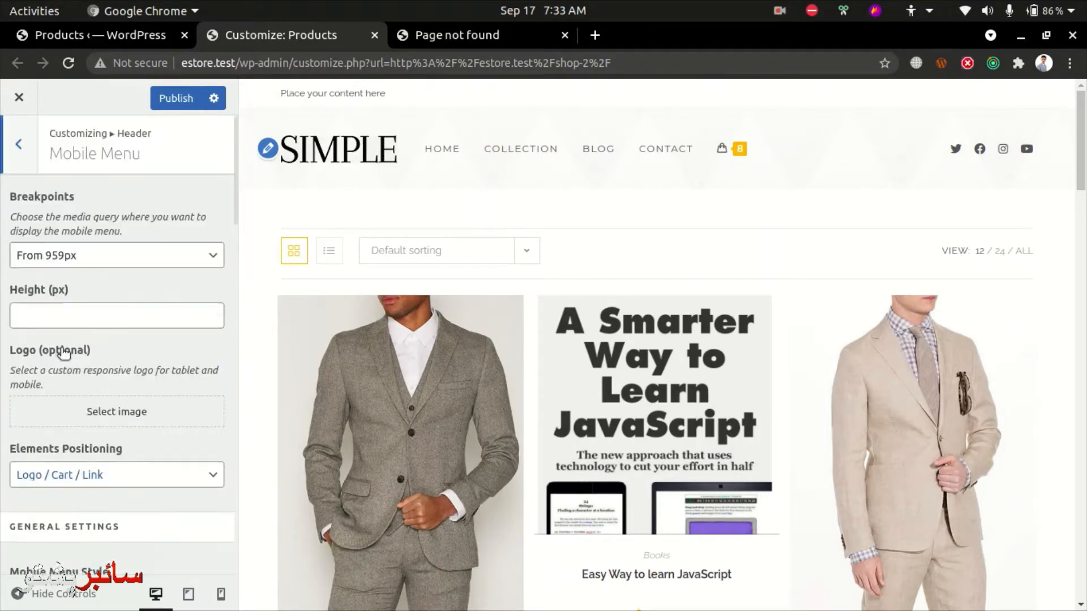
pyautogui.click(19, 144)
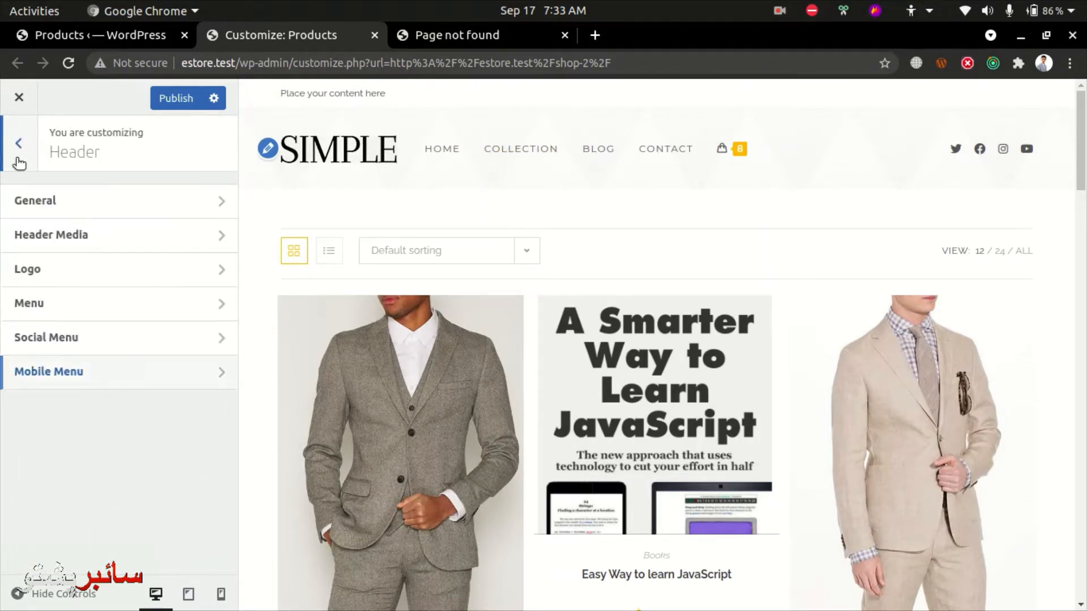
pyautogui.click(19, 161)
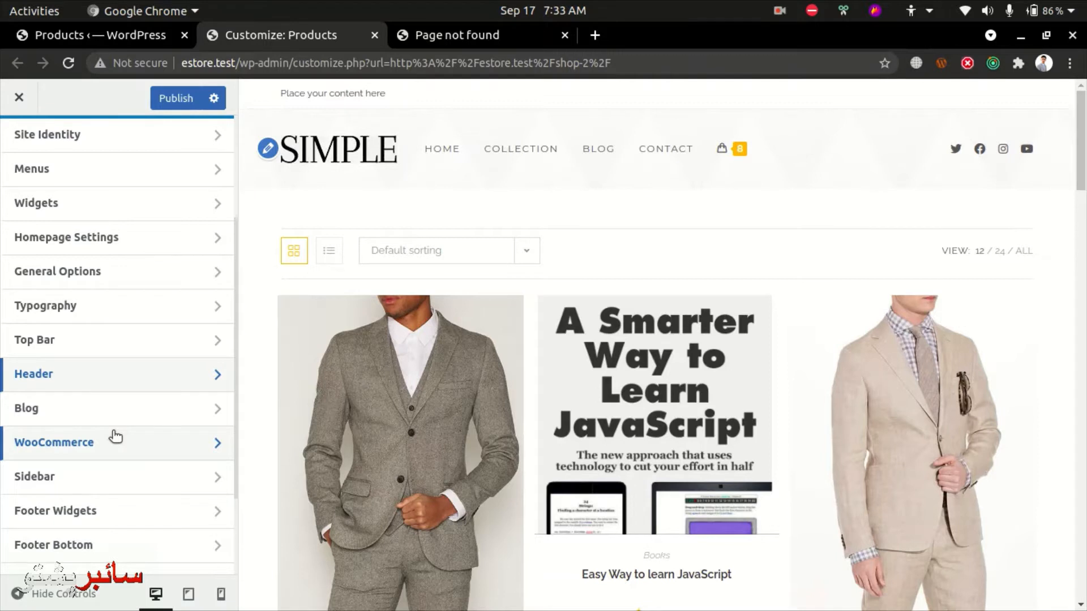
# Open the Blog Entries settings and examine the layout of the live site's Blog page
pyautogui.click(30, 419)
pyautogui.click(129, 201)
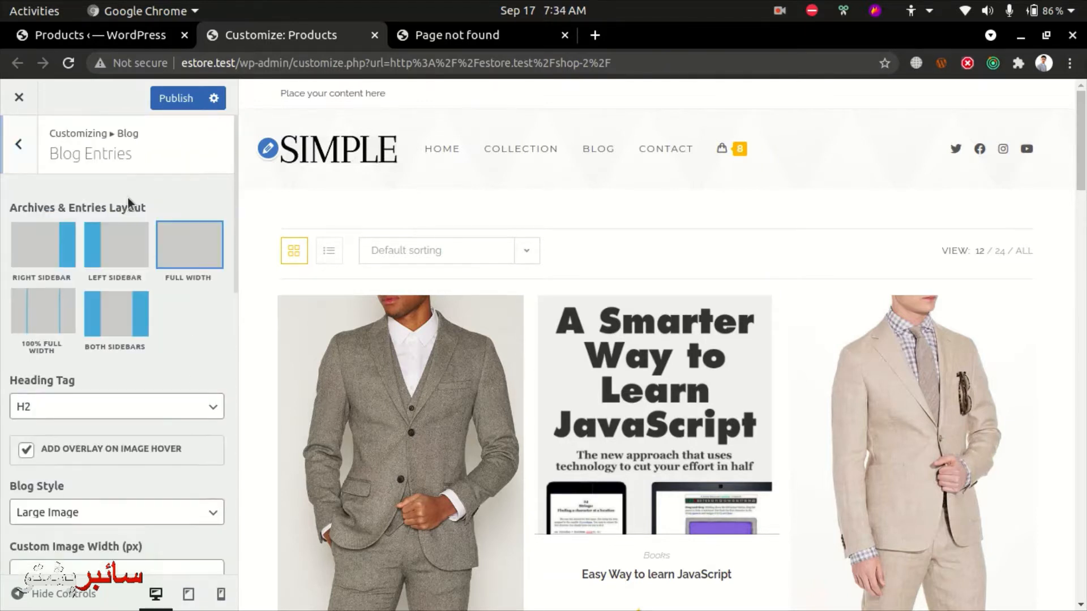
pyautogui.click(417, 36)
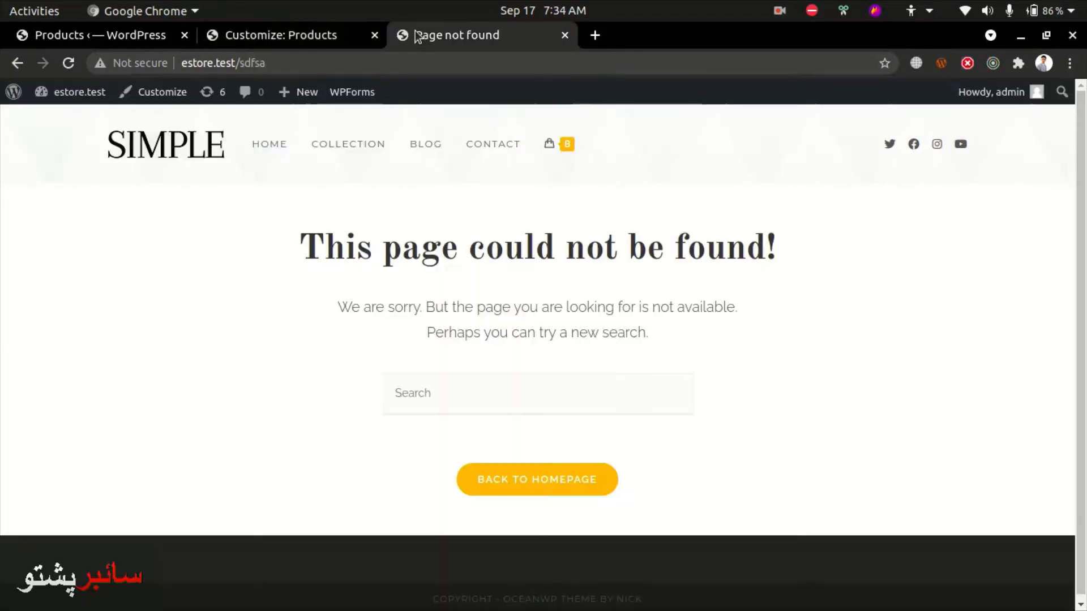
pyautogui.click(425, 144)
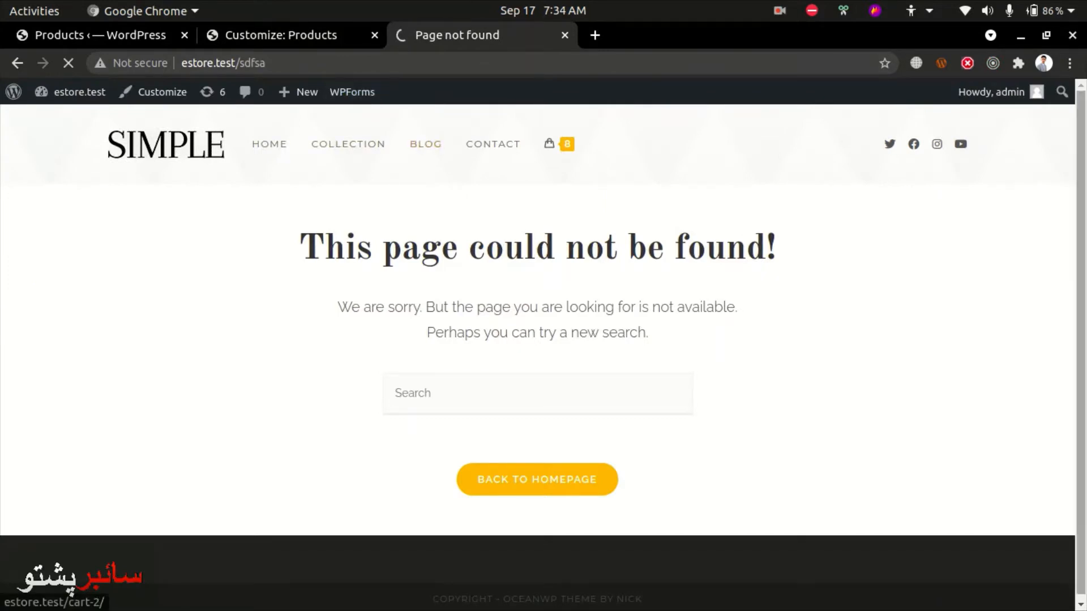
pyautogui.scroll(-5, 929, 488)
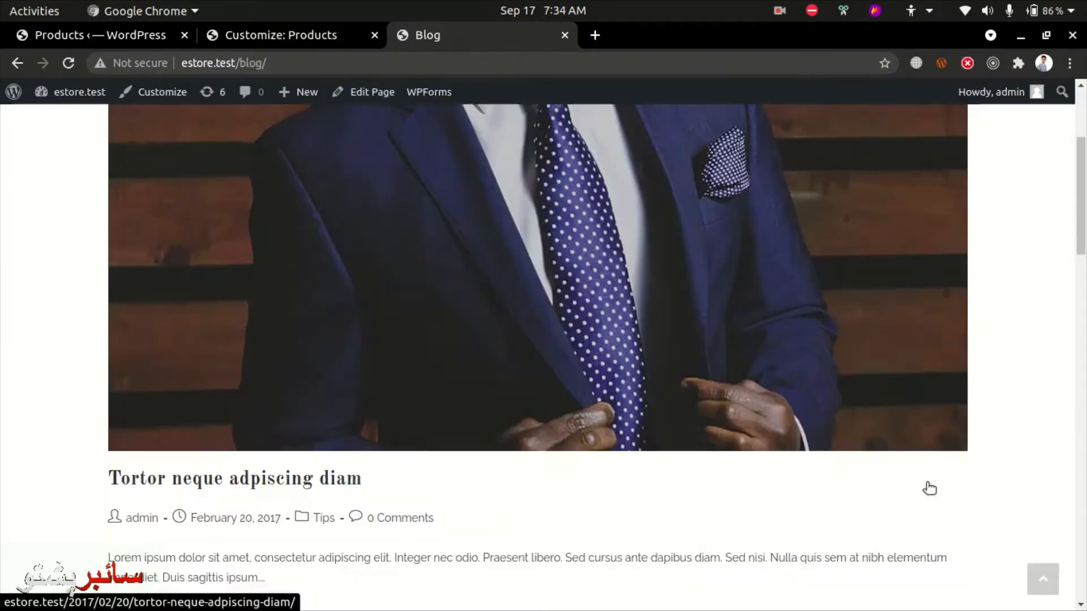
pyautogui.scroll(-8, 929, 488)
# Review the Blog Entries settings in the customizer, including layout, pagination style, elements positioning and meta
pyautogui.click(250, 37)
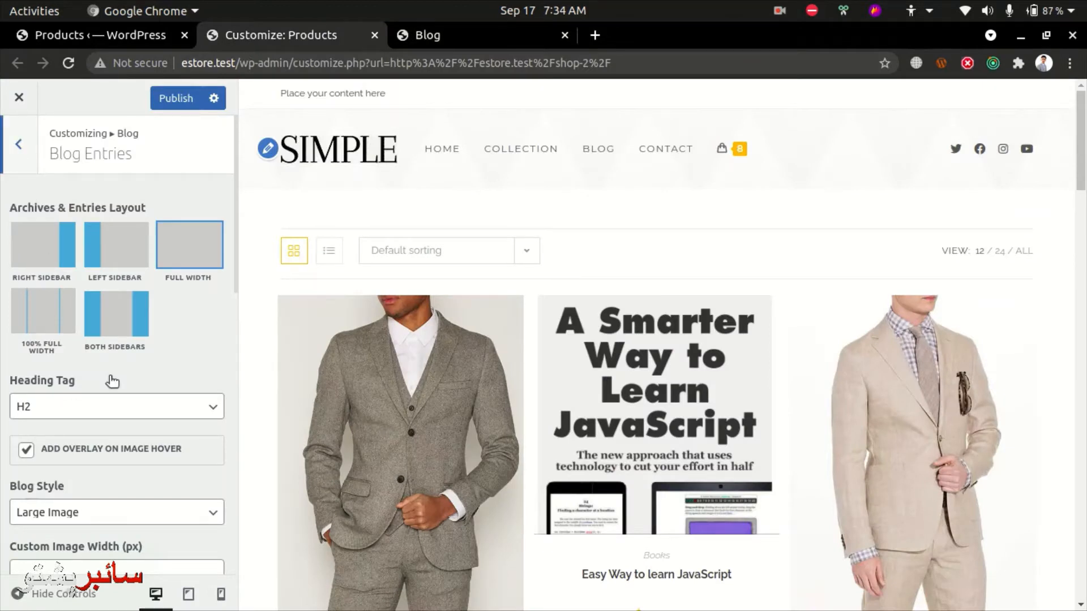
pyautogui.scroll(-3, 107, 294)
pyautogui.scroll(3, 153, 213)
pyautogui.scroll(-6, 85, 317)
pyautogui.scroll(-4, 90, 390)
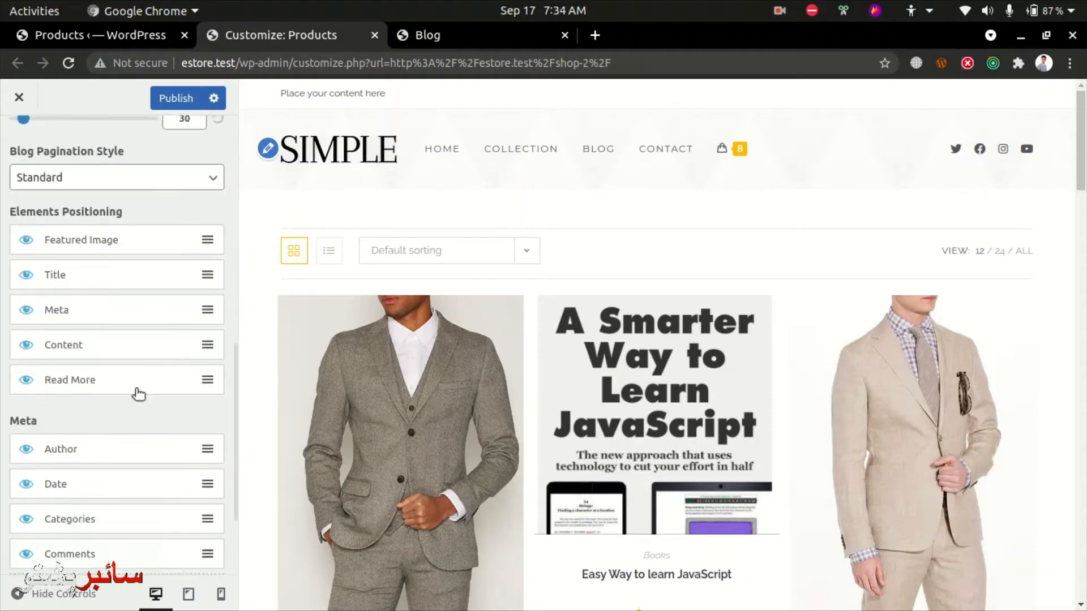
pyautogui.scroll(-4, 135, 394)
pyautogui.scroll(6, 102, 407)
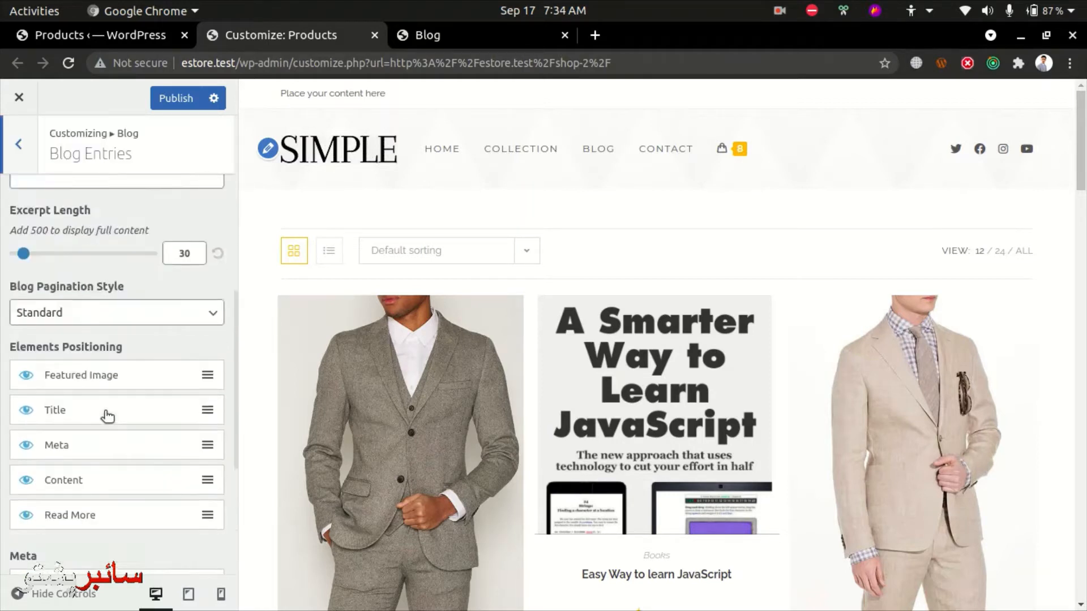
pyautogui.scroll(6, 108, 416)
pyautogui.click(5, 149)
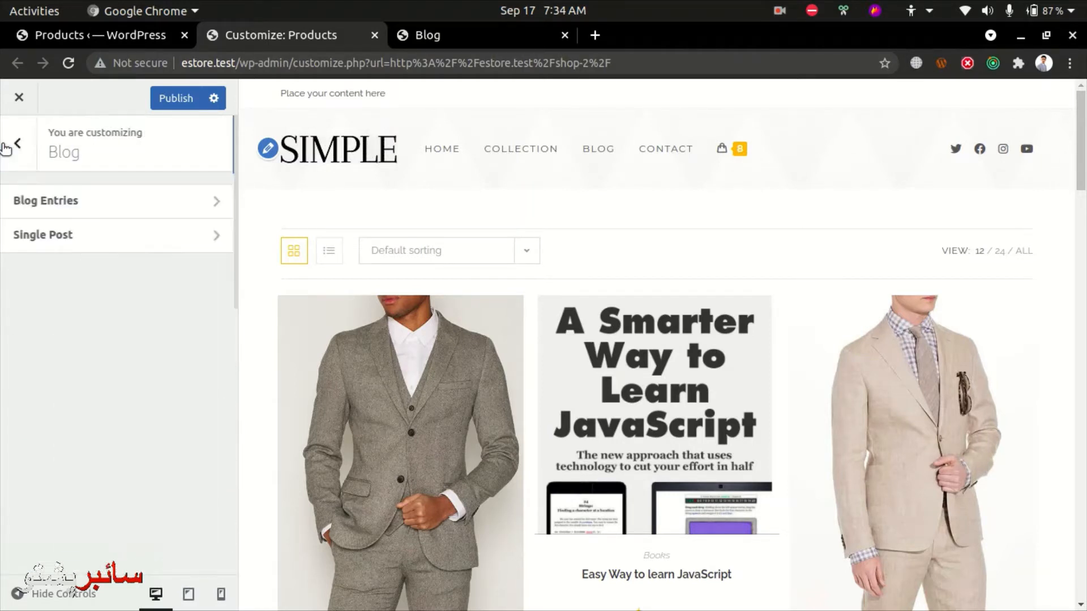
# Open the Single Post settings and examine the live "Duis sagitis ipsum prasent" post
pyautogui.click(75, 235)
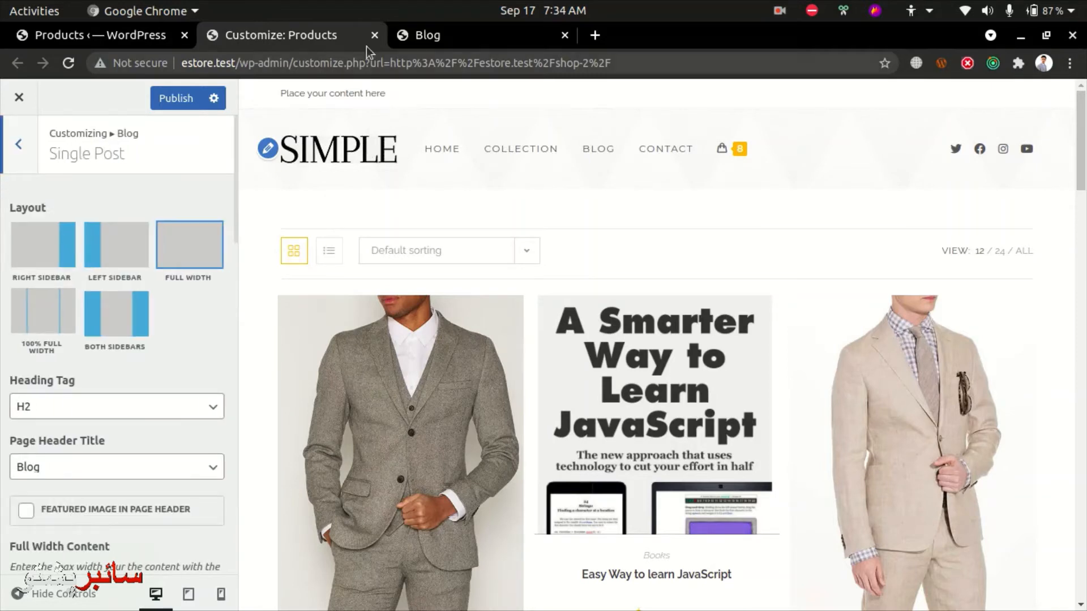
pyautogui.click(428, 35)
pyautogui.click(455, 409)
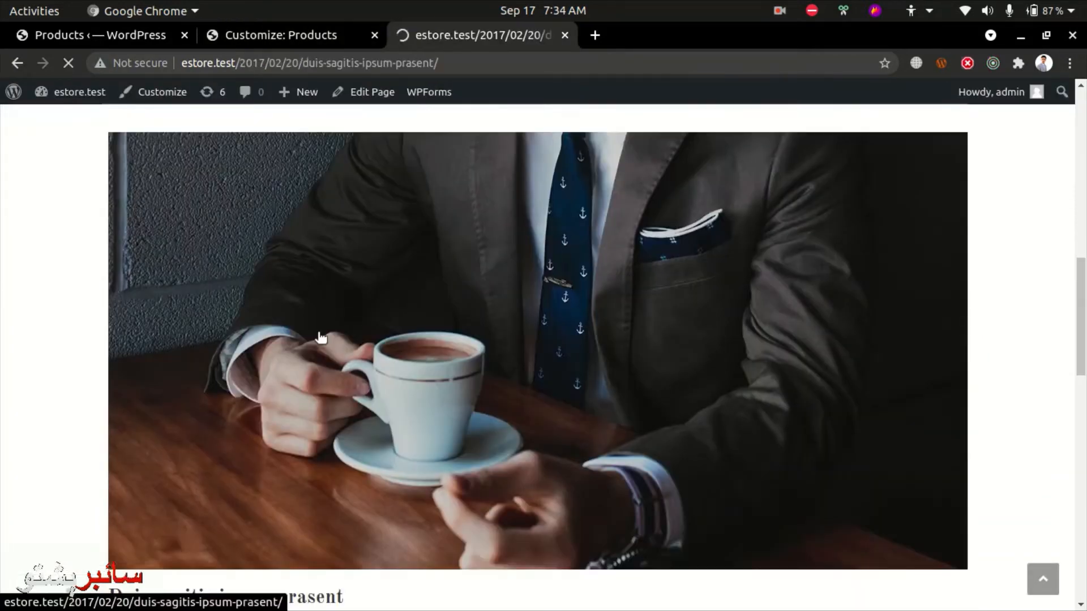
pyautogui.scroll(-10, 820, 339)
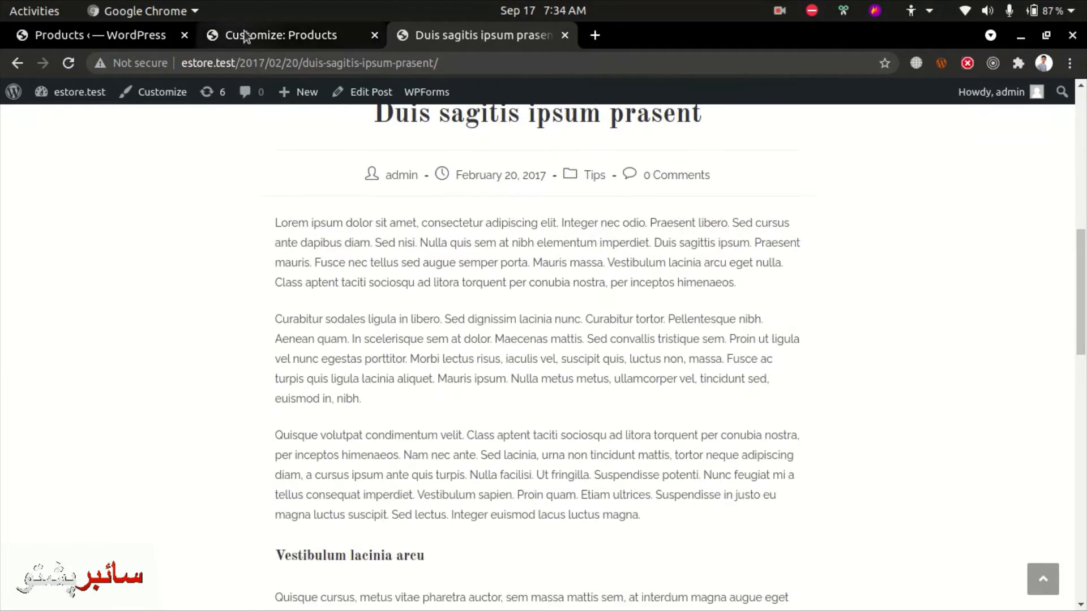
# Review the Single Post settings in the customizer and return to the main sections
pyautogui.click(244, 34)
pyautogui.scroll(-2, 53, 396)
pyautogui.scroll(2, 52, 404)
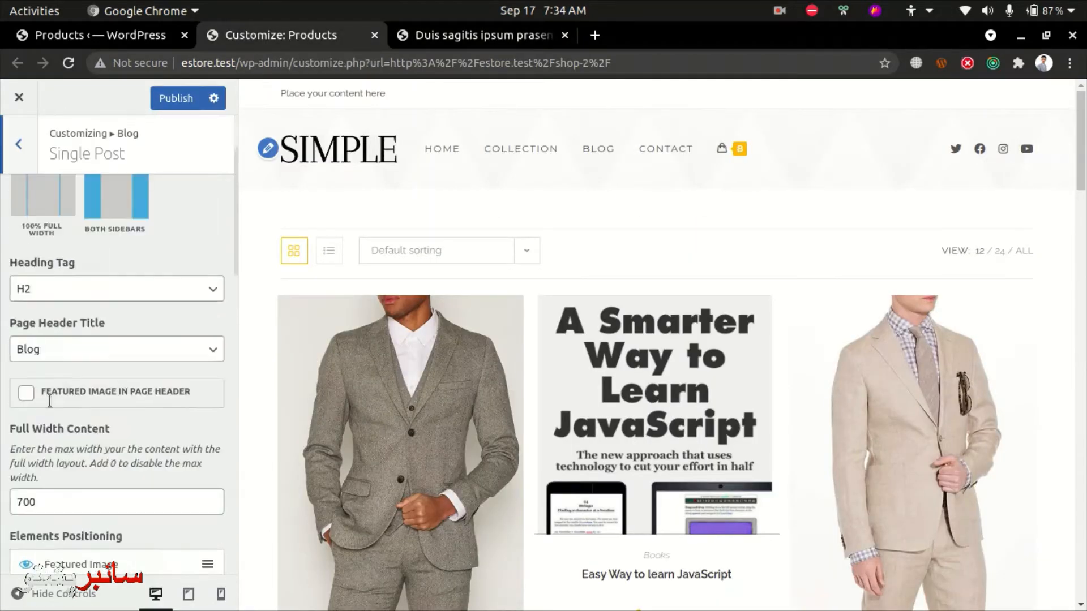
pyautogui.click(5, 151)
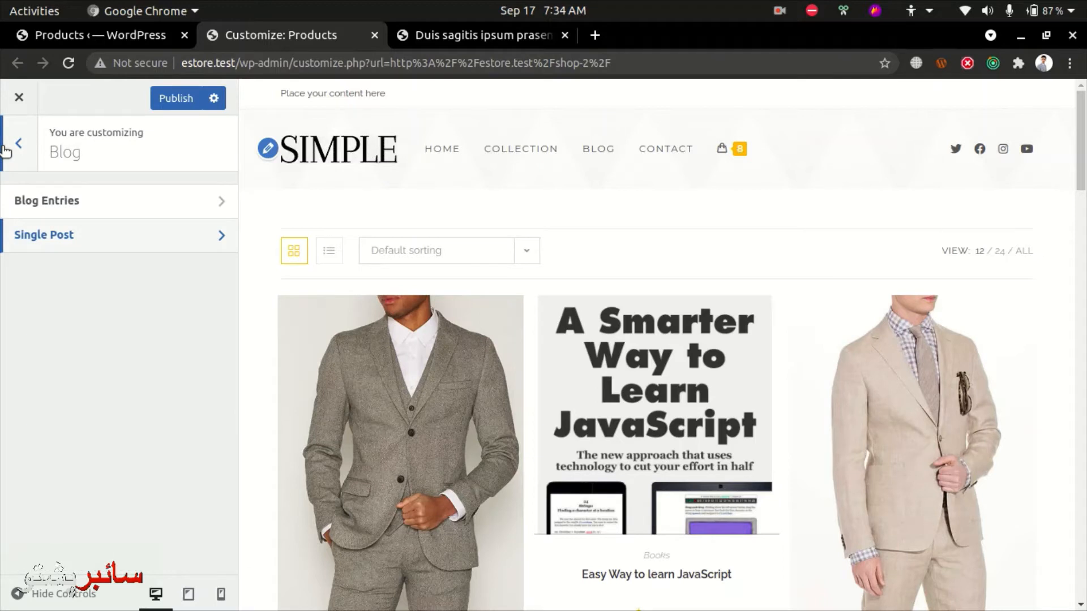
pyautogui.click(5, 150)
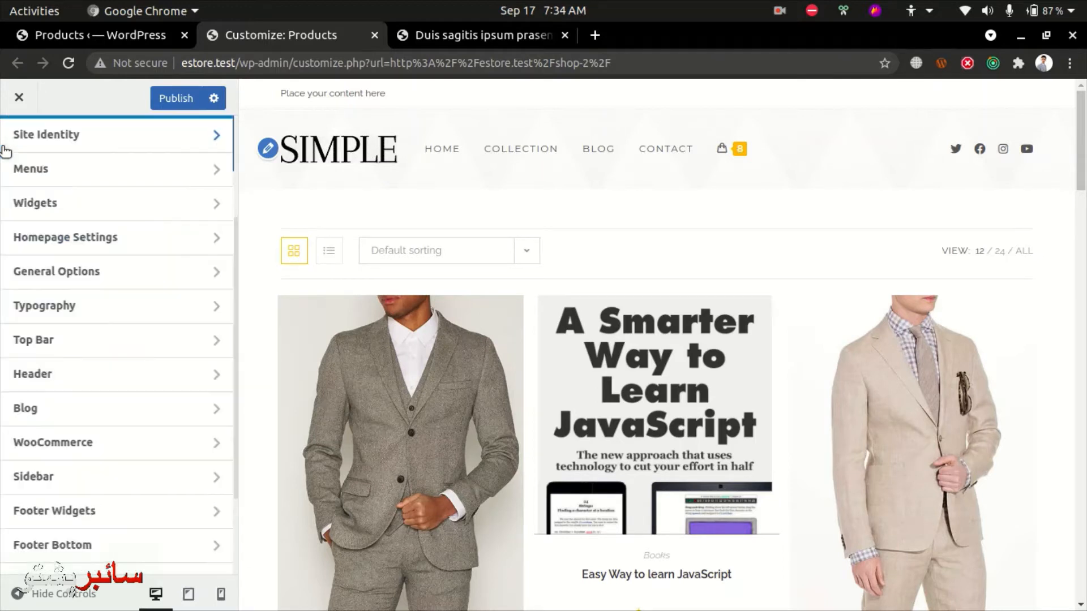
# Open the WooCommerce Store Notice settings and examine the site-wide notice text
pyautogui.click(80, 444)
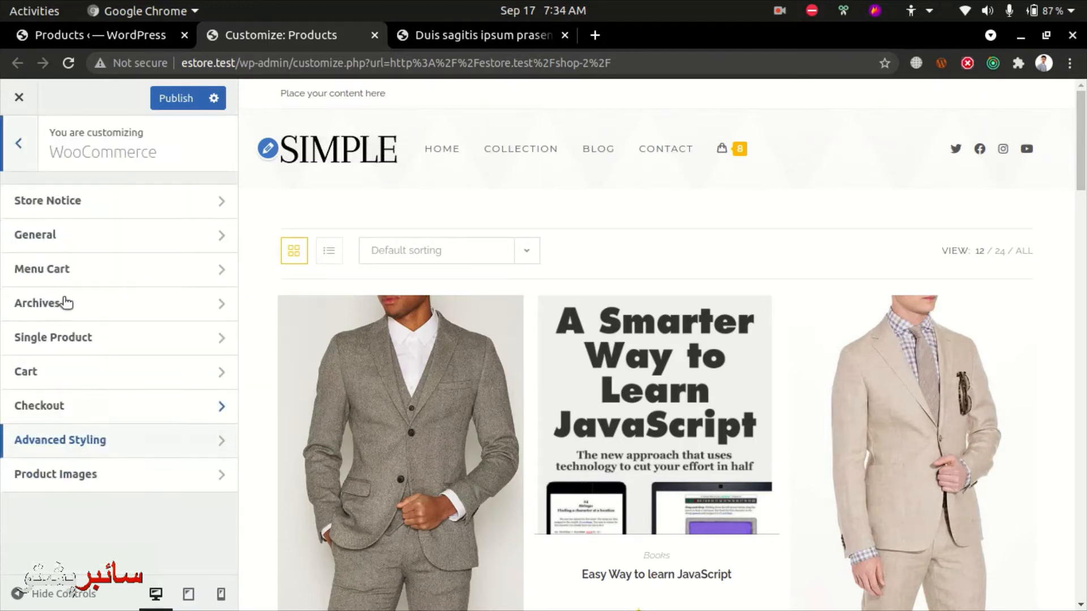
pyautogui.click(68, 197)
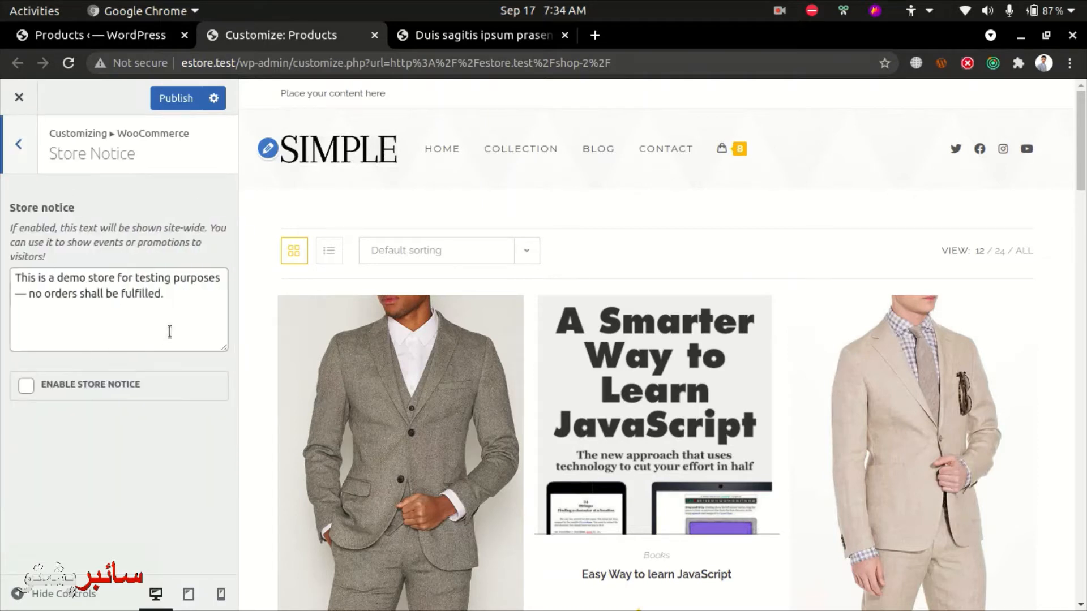
pyautogui.tripleClick(35, 272)
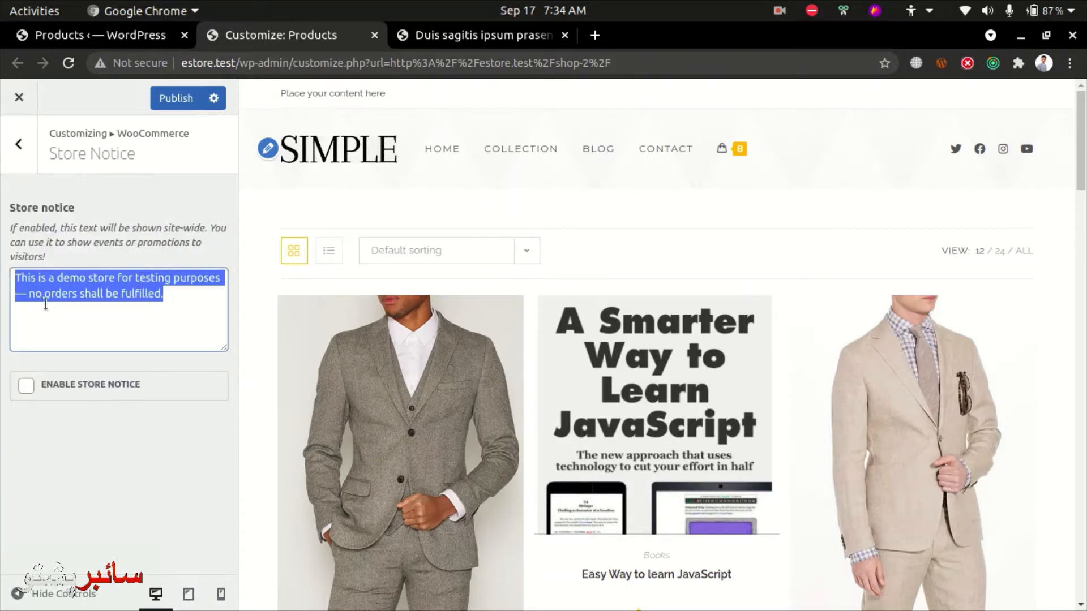
pyautogui.click(45, 303)
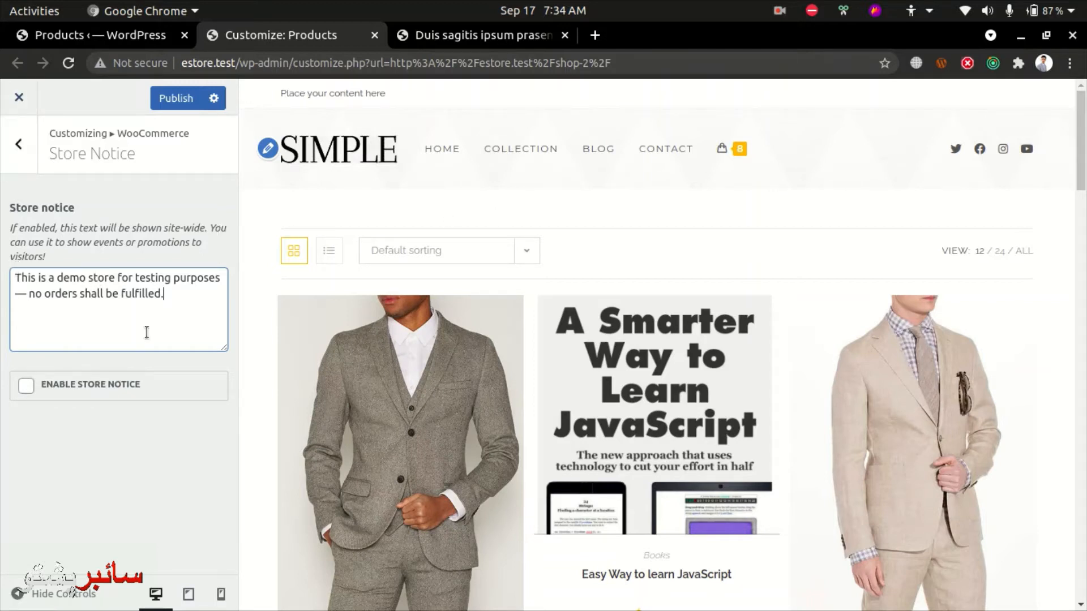
# Enable the store notice to preview its site-wide banner, disable it again and return to the WooCommerce sections
pyautogui.moveTo(165, 316); pyautogui.dragTo(21, 275)
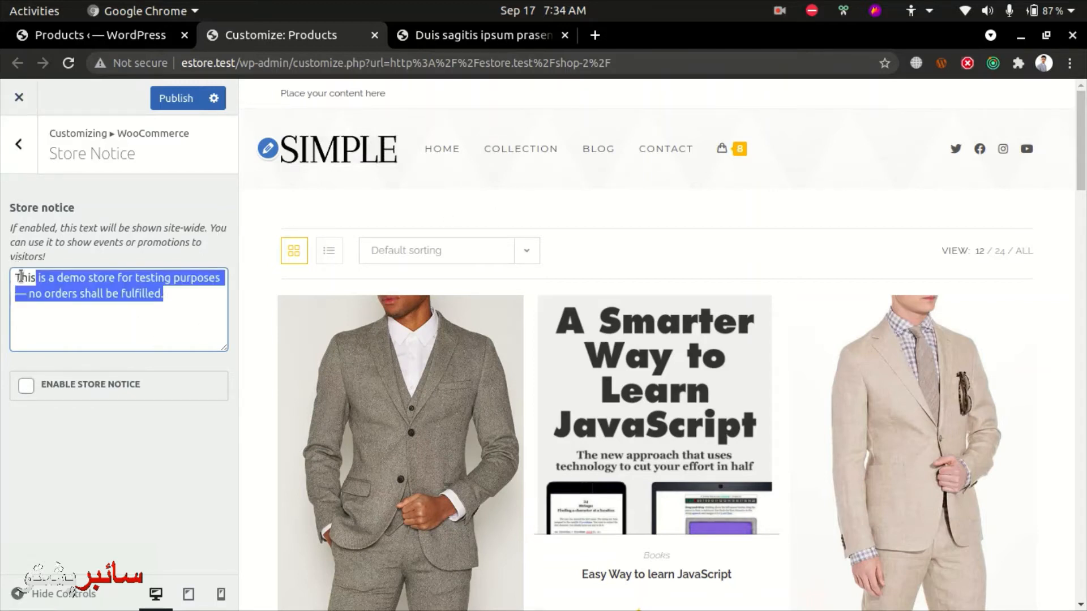
pyautogui.click(88, 303)
pyautogui.moveTo(72, 317); pyautogui.dragTo(23, 294)
pyautogui.click(37, 292)
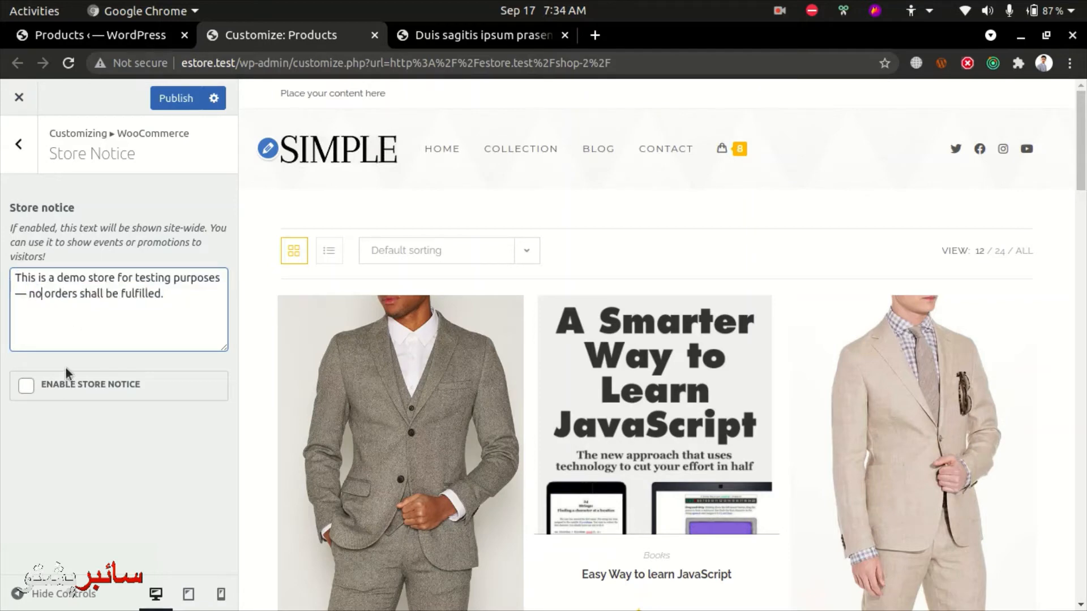
pyautogui.click(26, 385)
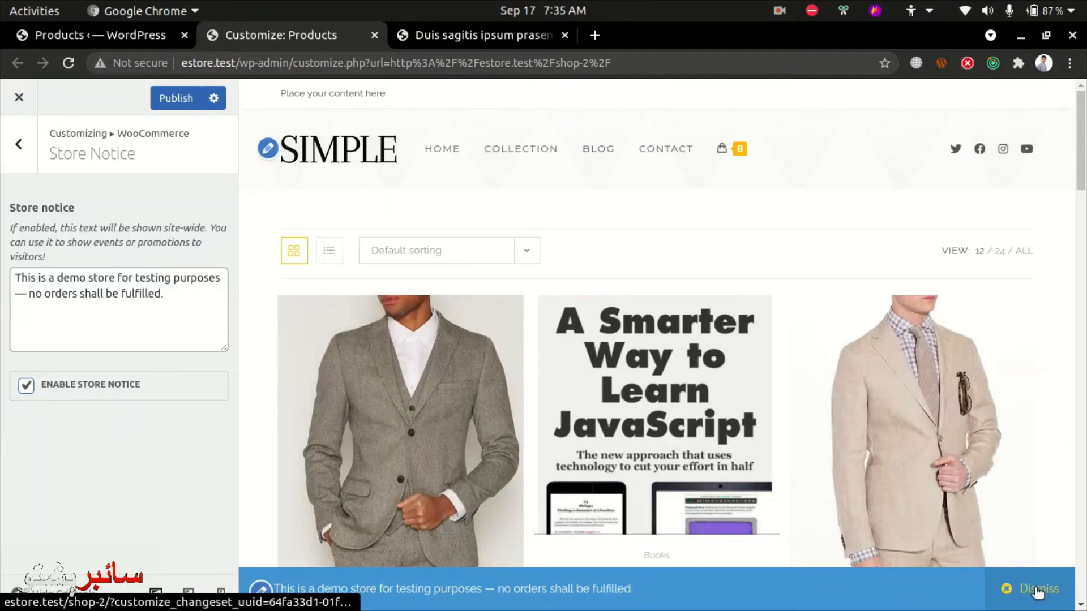
pyautogui.click(27, 387)
pyautogui.moveTo(163, 295); pyautogui.dragTo(7, 267)
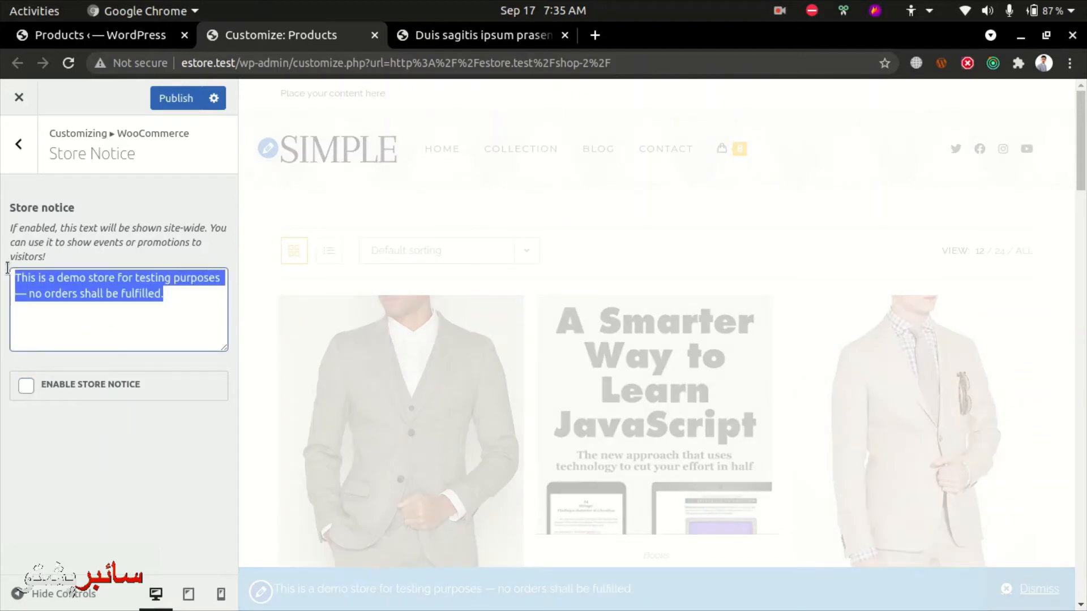
pyautogui.click(19, 140)
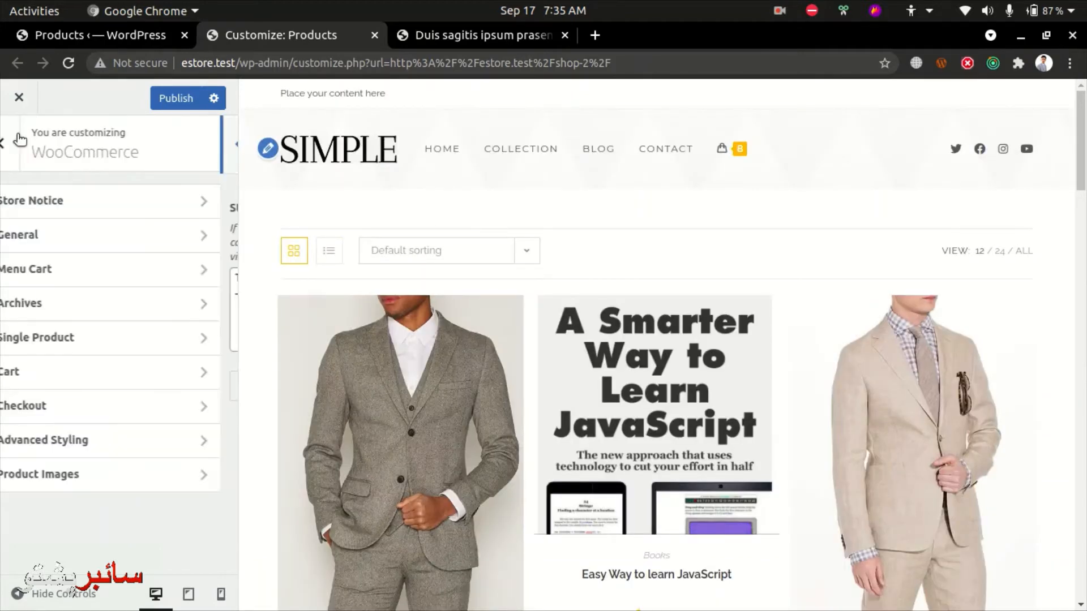
# Review the WooCommerce General settings, including cart display, wishlist, on sale badge and account page options, and return to the WooCommerce sections
pyautogui.click(48, 238)
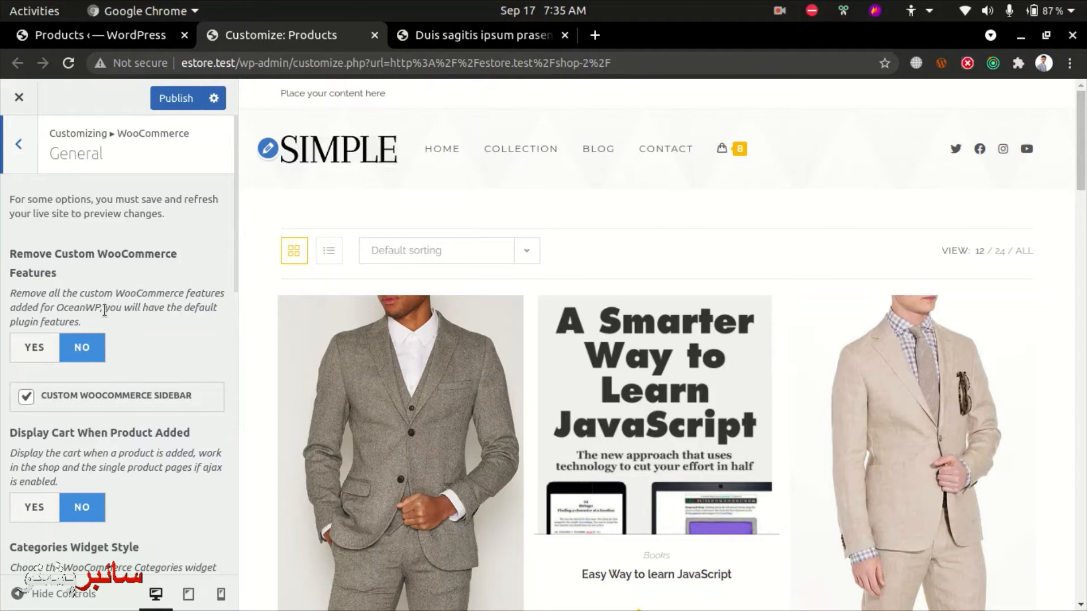
pyautogui.scroll(-3, 47, 212)
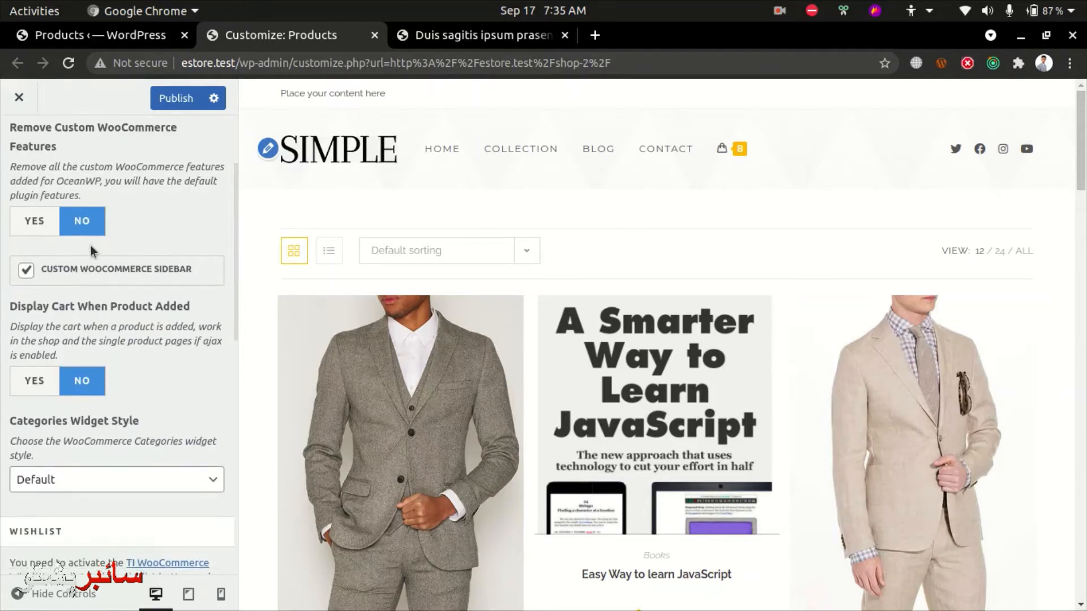
pyautogui.scroll(-8, 117, 292)
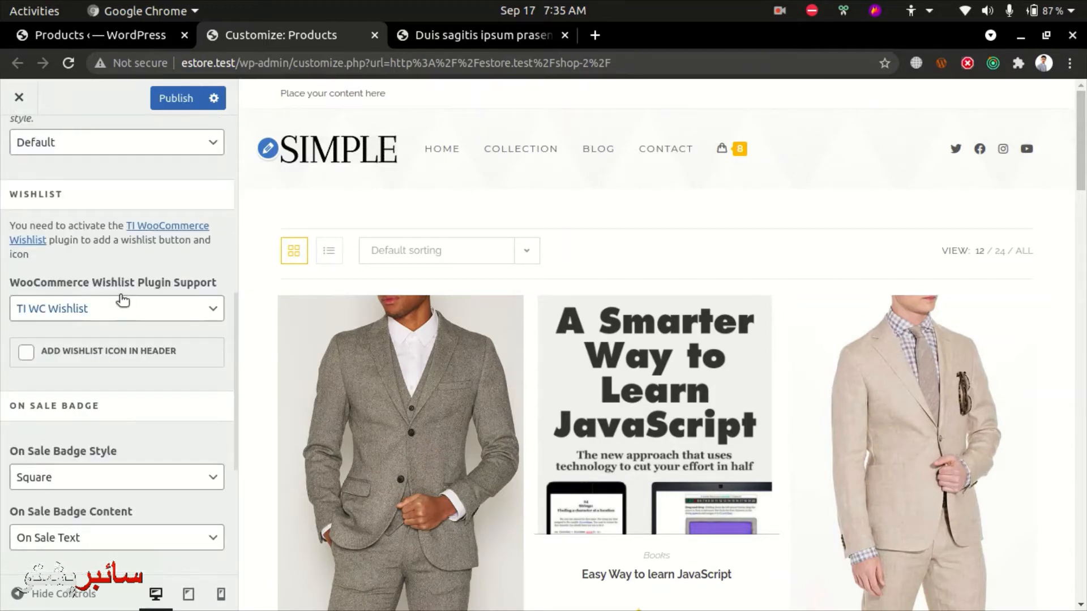
pyautogui.scroll(-4, 122, 300)
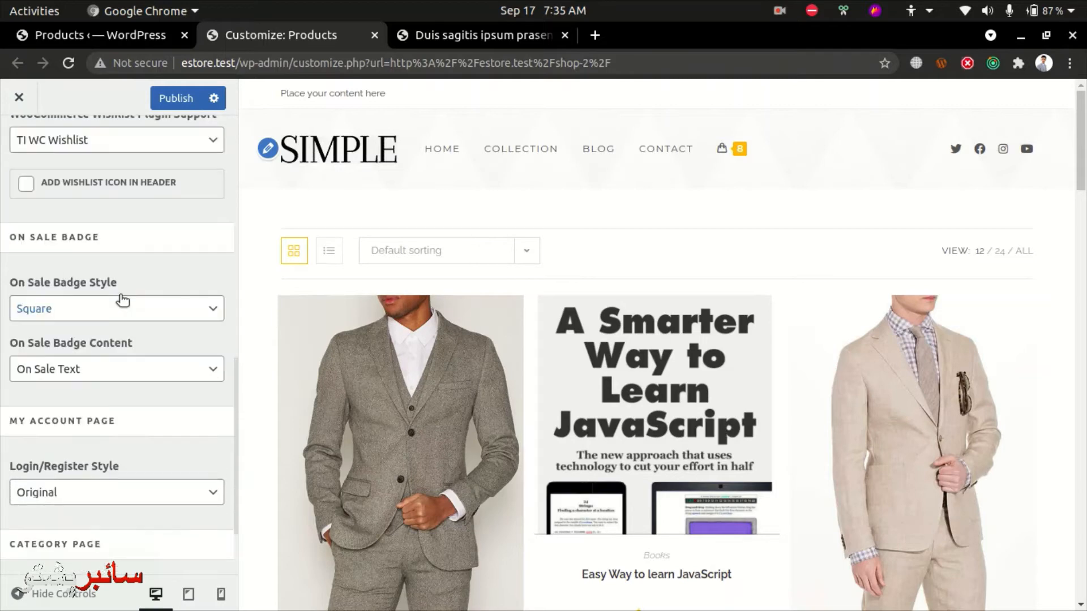
pyautogui.scroll(-2, 122, 303)
pyautogui.scroll(15, 121, 304)
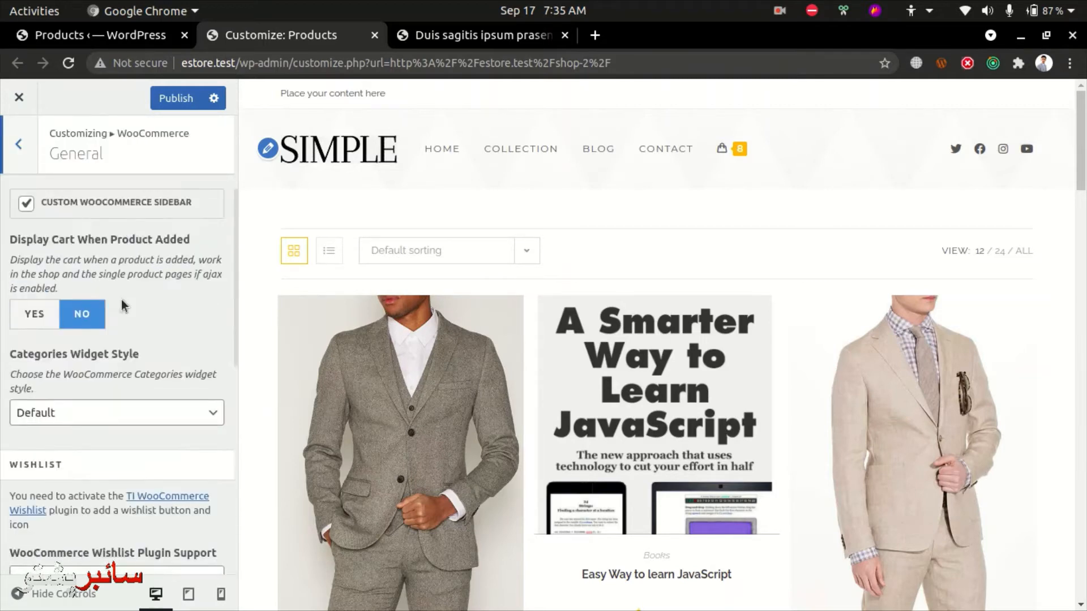
pyautogui.click(18, 143)
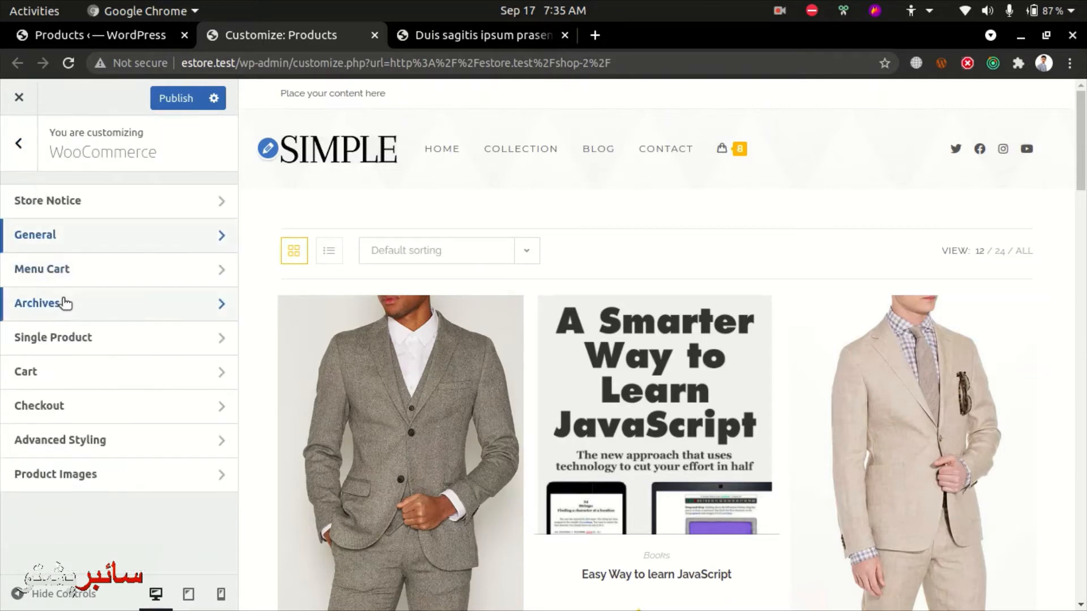
# Review the Menu Cart settings, check the shop in the mobile preview, restore the desktop preview and return to the WooCommerce sections
pyautogui.click(56, 270)
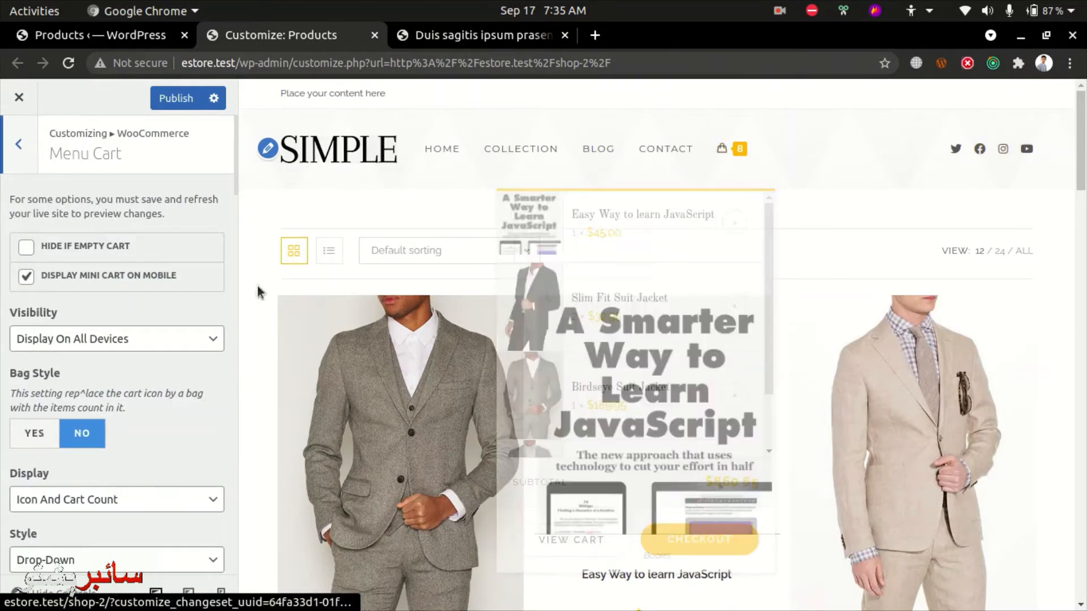
pyautogui.scroll(-1, 93, 300)
pyautogui.scroll(1, 54, 272)
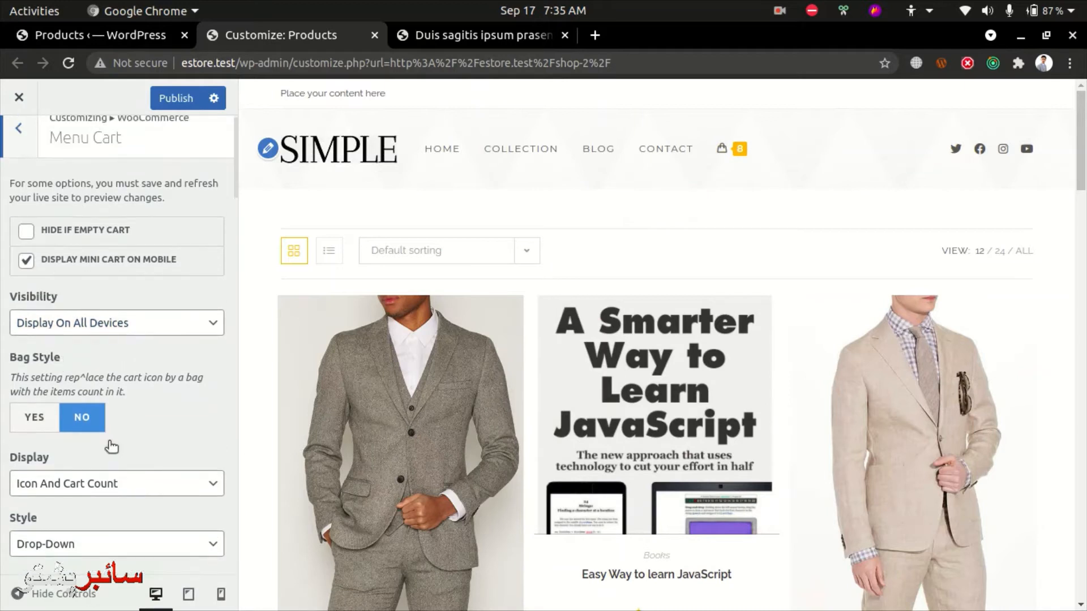
pyautogui.click(221, 594)
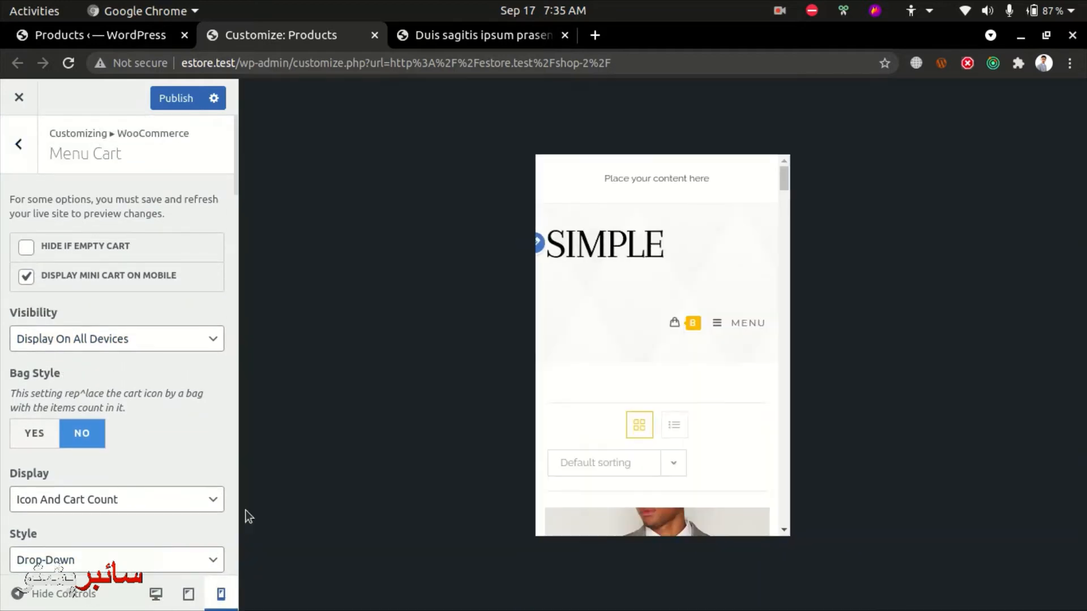
pyautogui.scroll(-2, 715, 320)
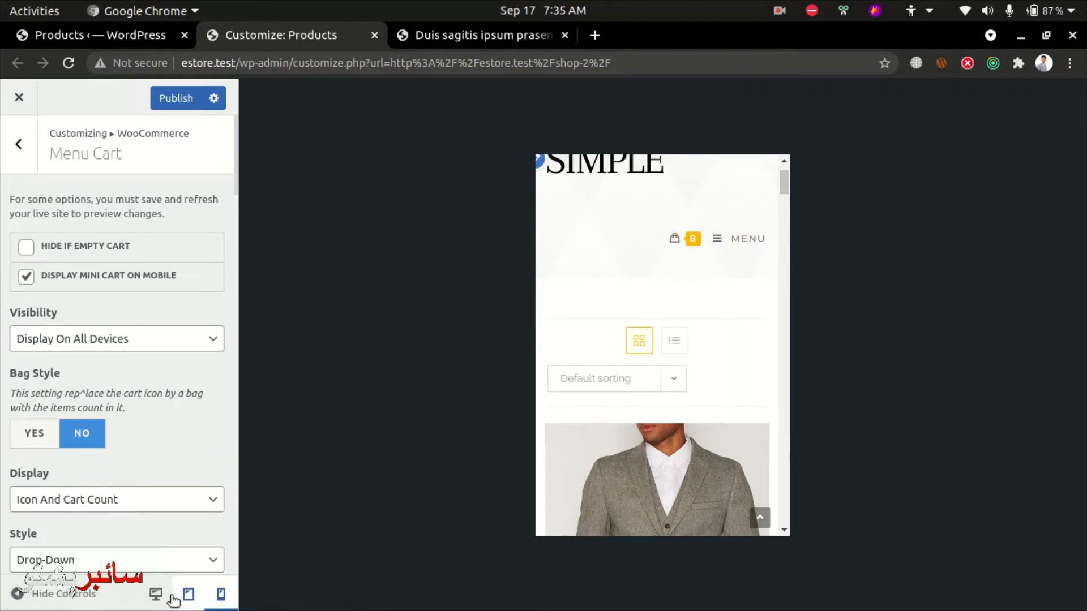
pyautogui.click(160, 595)
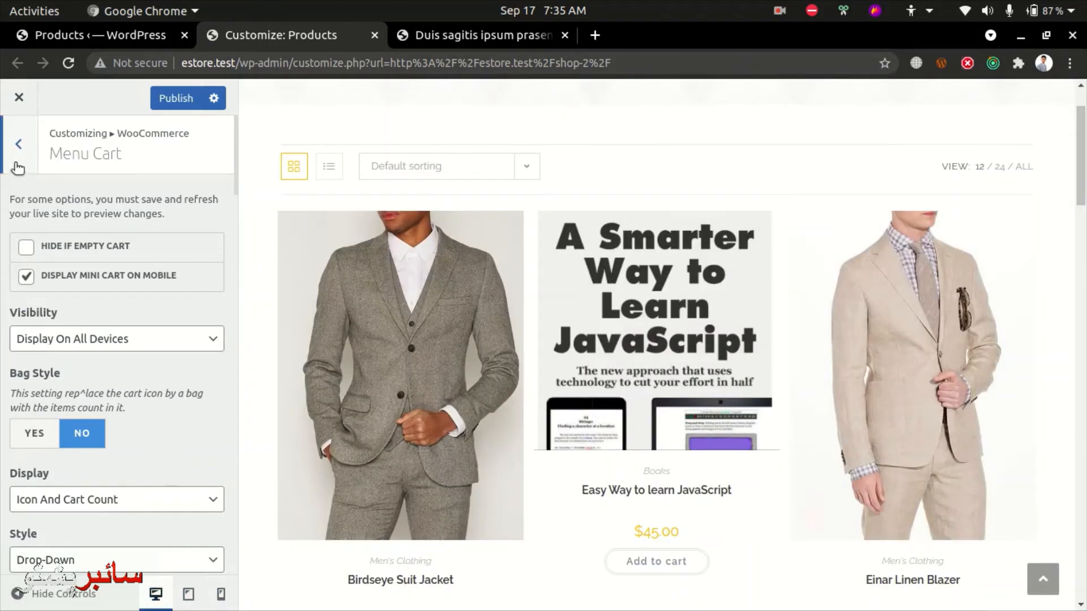
pyautogui.click(17, 165)
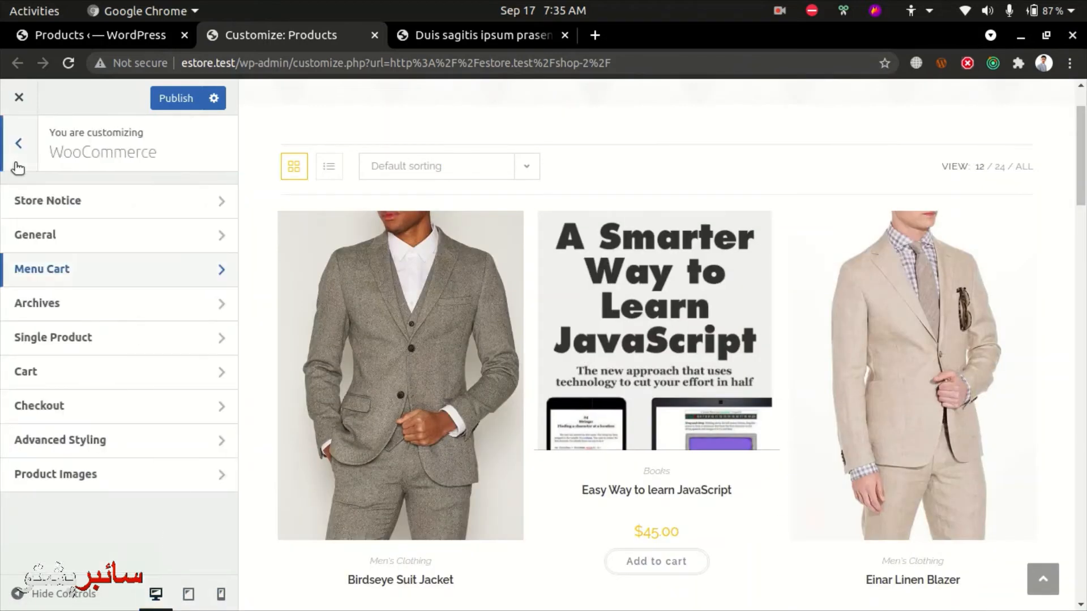
# Open the WooCommerce Archives settings and examine the Birdseye Suit Jacket product page on the live shop
pyautogui.click(53, 305)
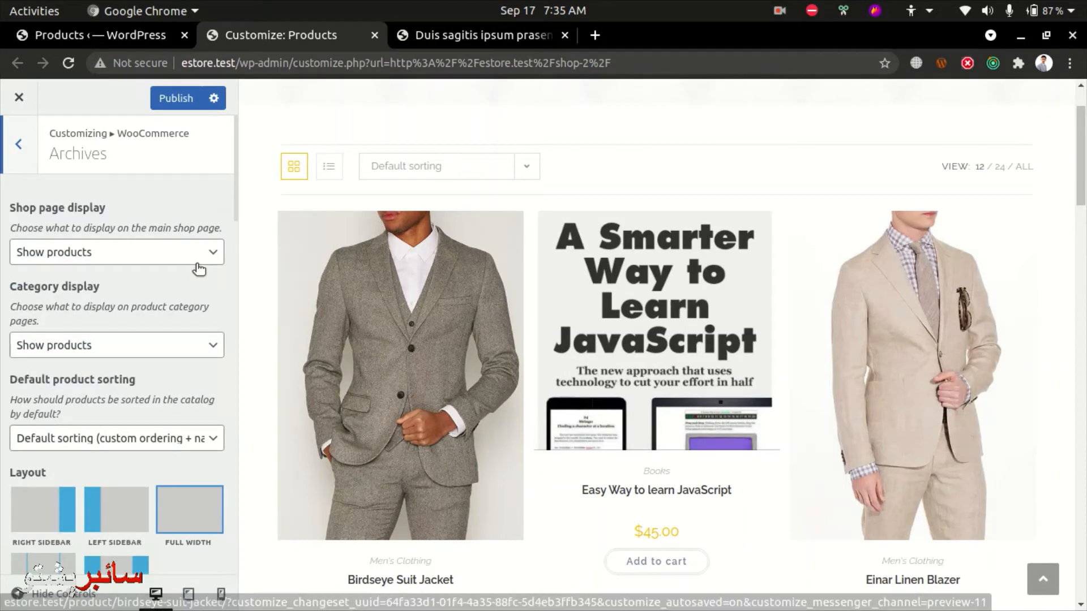
pyautogui.click(457, 38)
pyautogui.scroll(10, 463, 306)
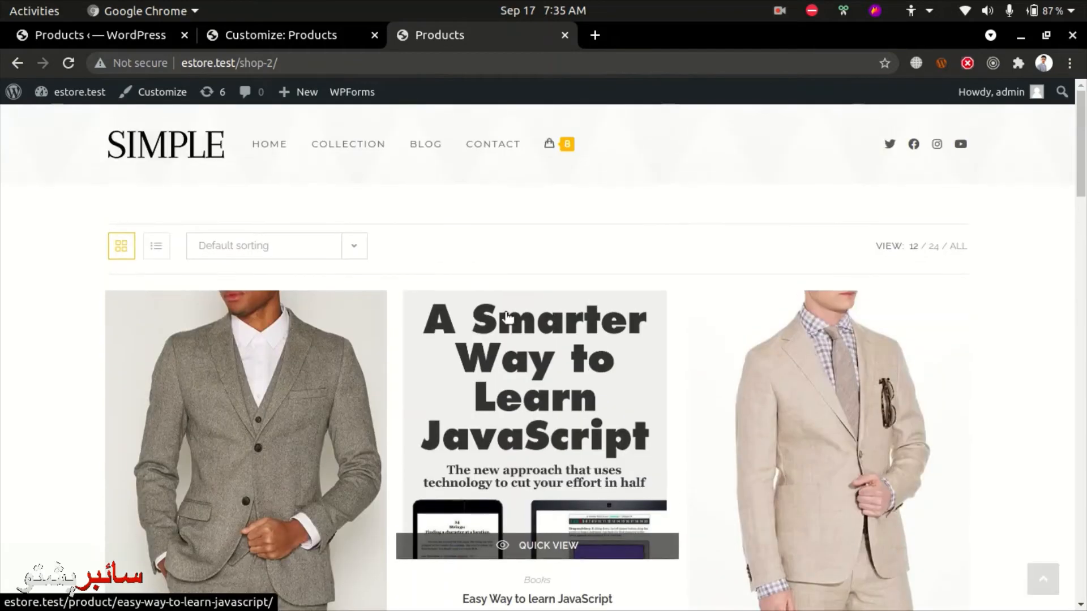
pyautogui.click(306, 442)
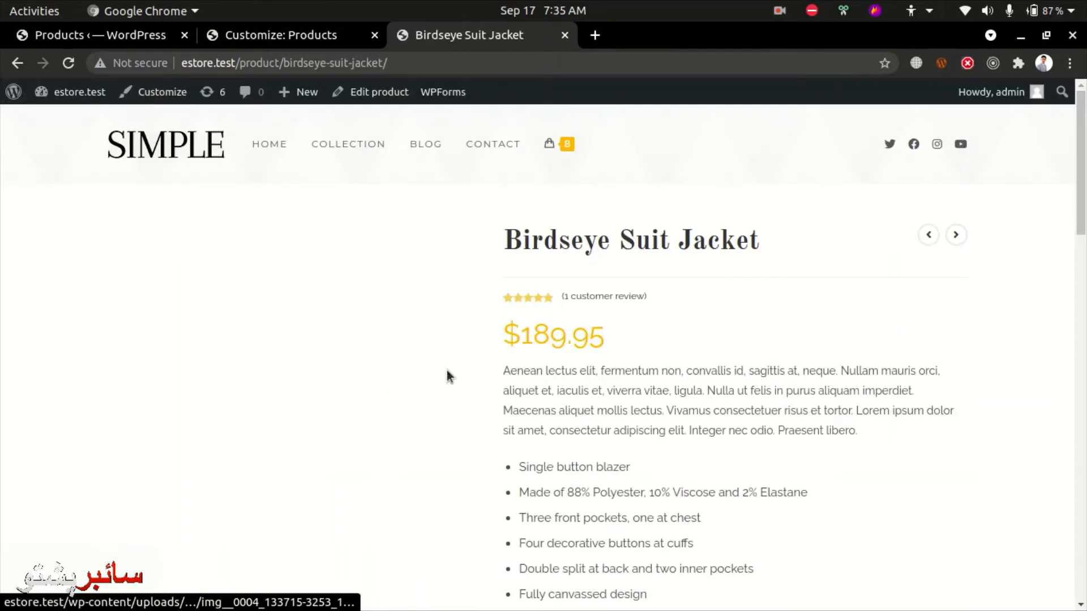
pyautogui.scroll(-2, 623, 309)
pyautogui.scroll(-2, 608, 300)
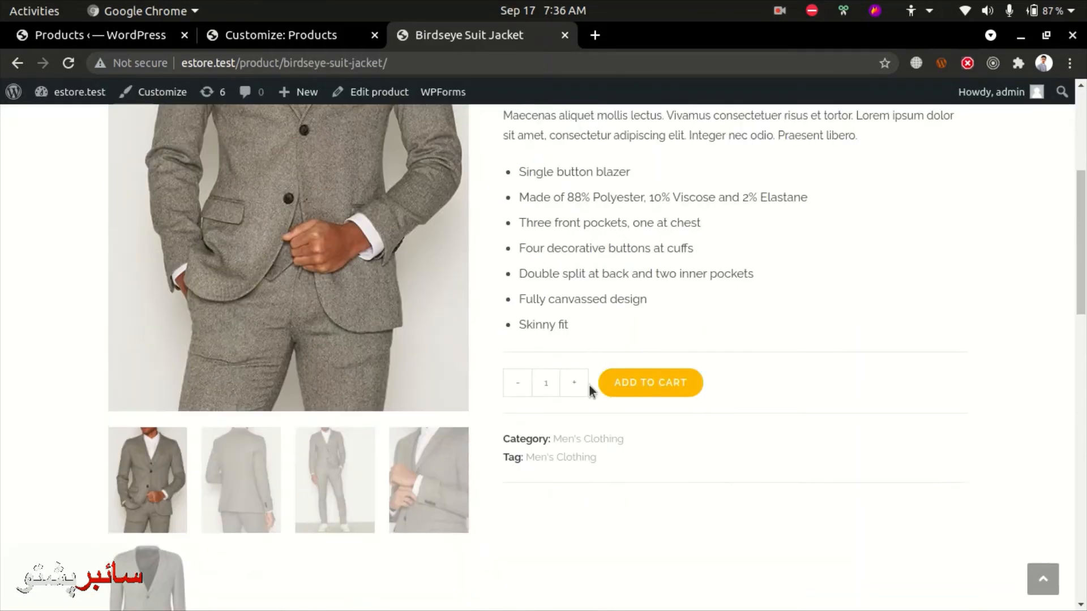
# Open the product's Men's Clothing category on the live site and examine its product listing
pyautogui.click(589, 445)
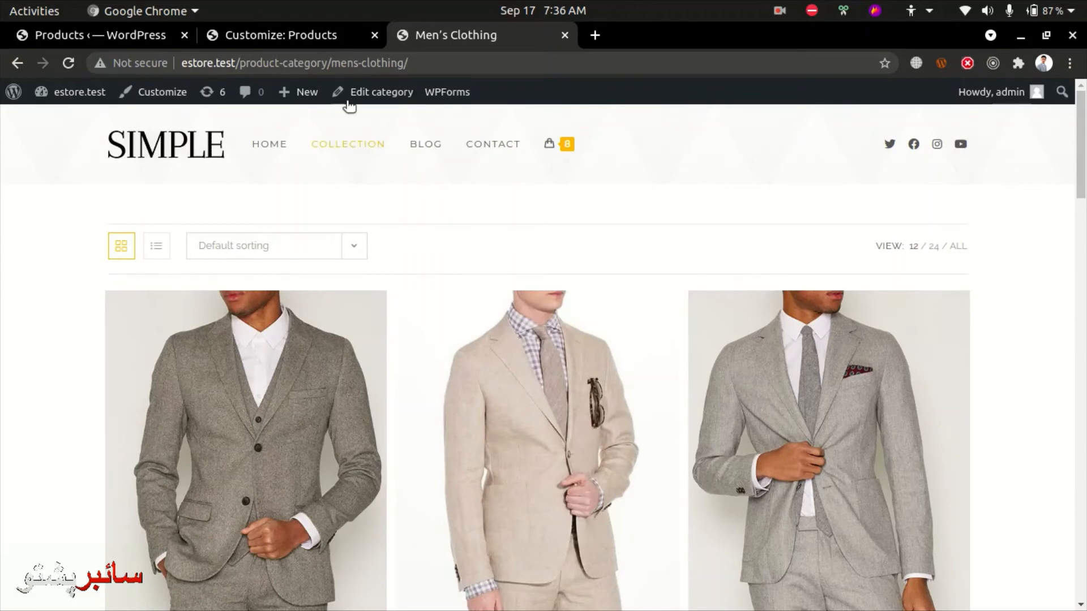
pyautogui.scroll(-8, 521, 392)
pyautogui.scroll(-15, 536, 384)
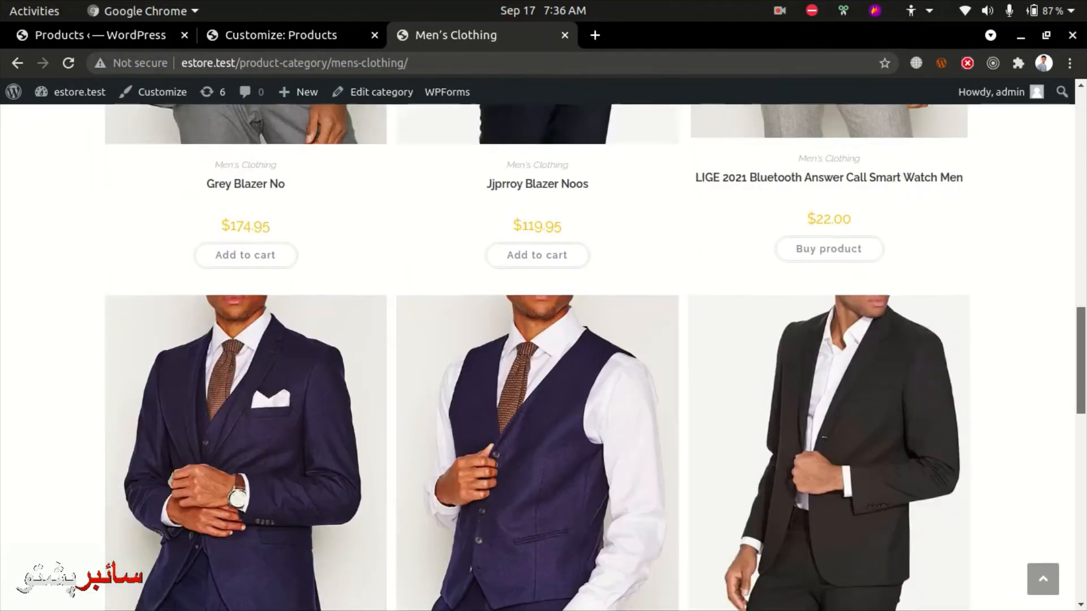
pyautogui.scroll(15, 982, 187)
pyautogui.scroll(5, 981, 187)
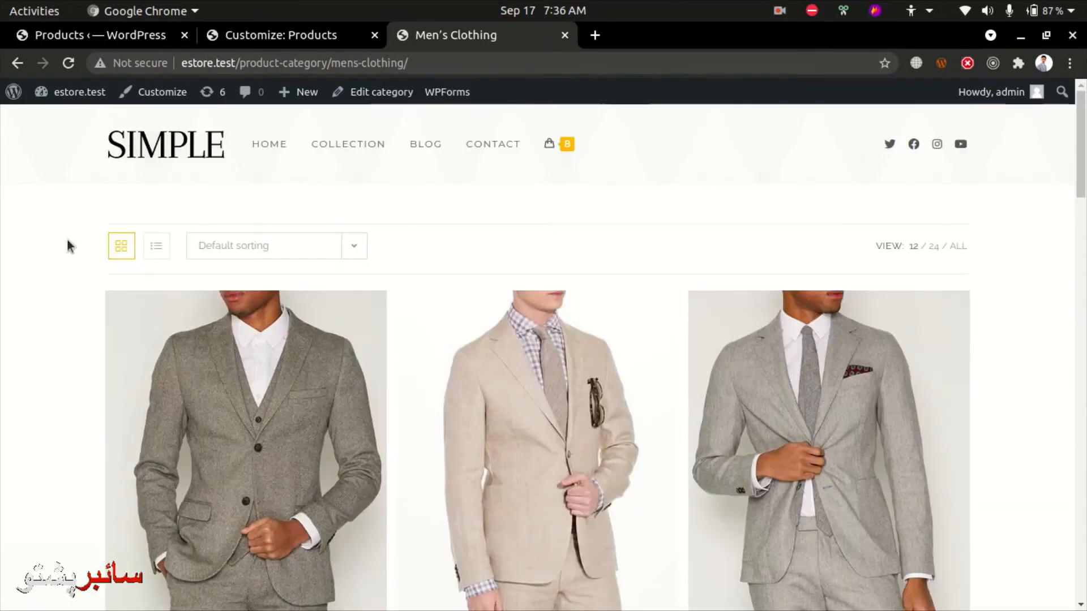
# Return to the customizer, review the Archives display, sorting and layout settings, and go back to the WooCommerce sections
pyautogui.click(235, 35)
pyautogui.scroll(-3, 90, 546)
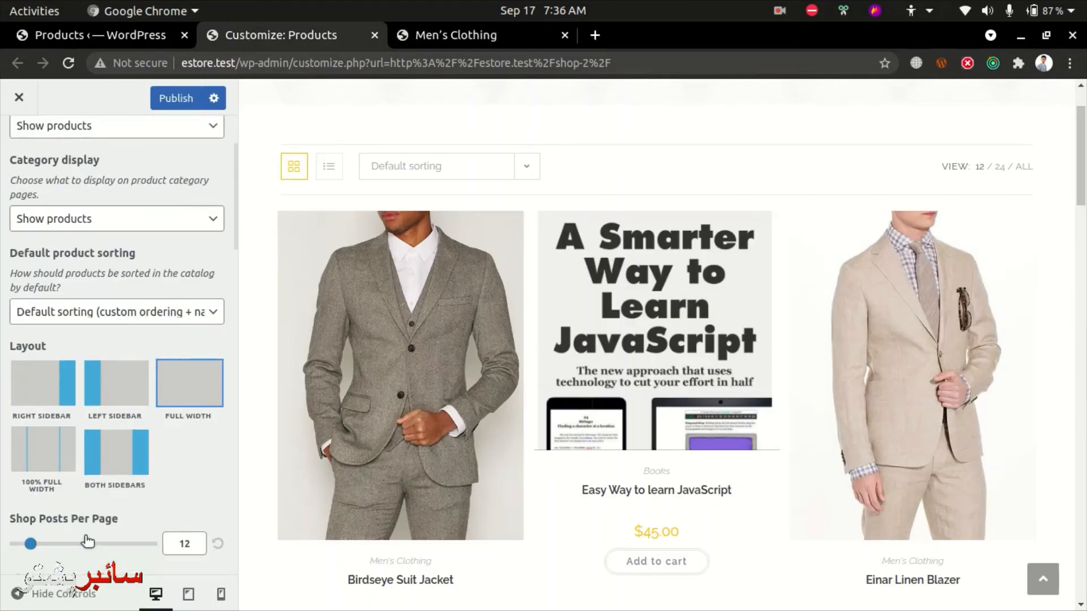
pyautogui.scroll(3, 12, 211)
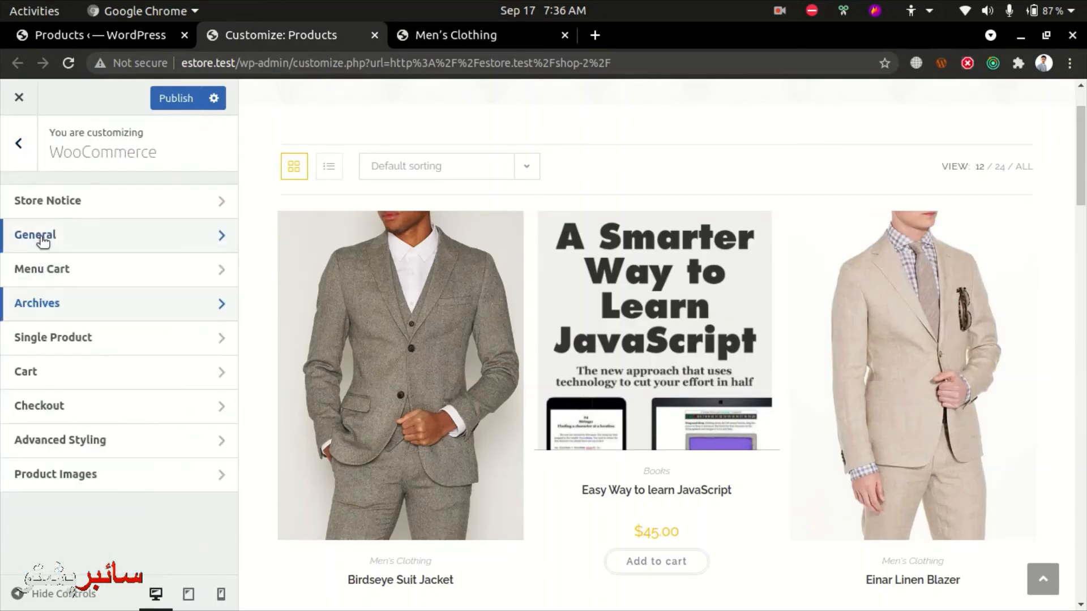
# Review the Single Product settings, including layout, title tag and summary elements positioning, and return to the WooCommerce sections
pyautogui.click(59, 338)
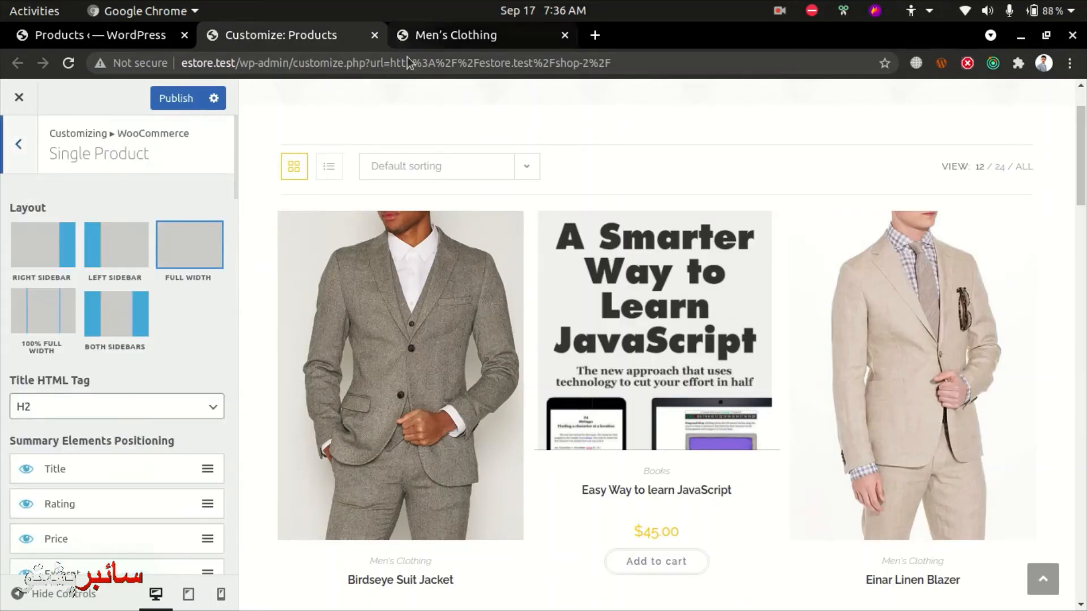
pyautogui.scroll(-5, 103, 390)
pyautogui.scroll(-3, 106, 397)
pyautogui.scroll(8, 107, 397)
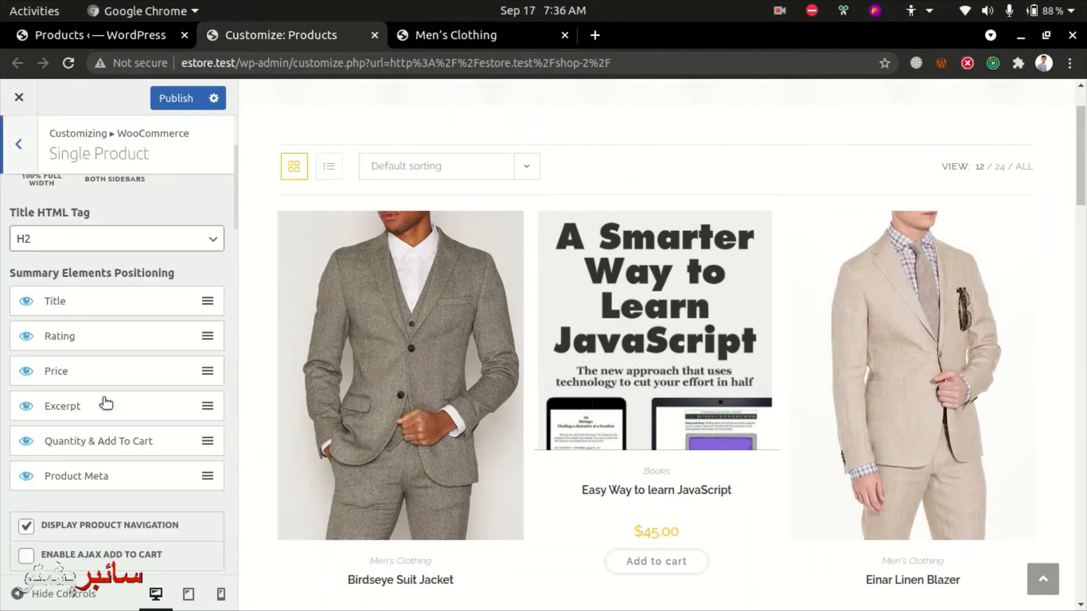
pyautogui.click(26, 153)
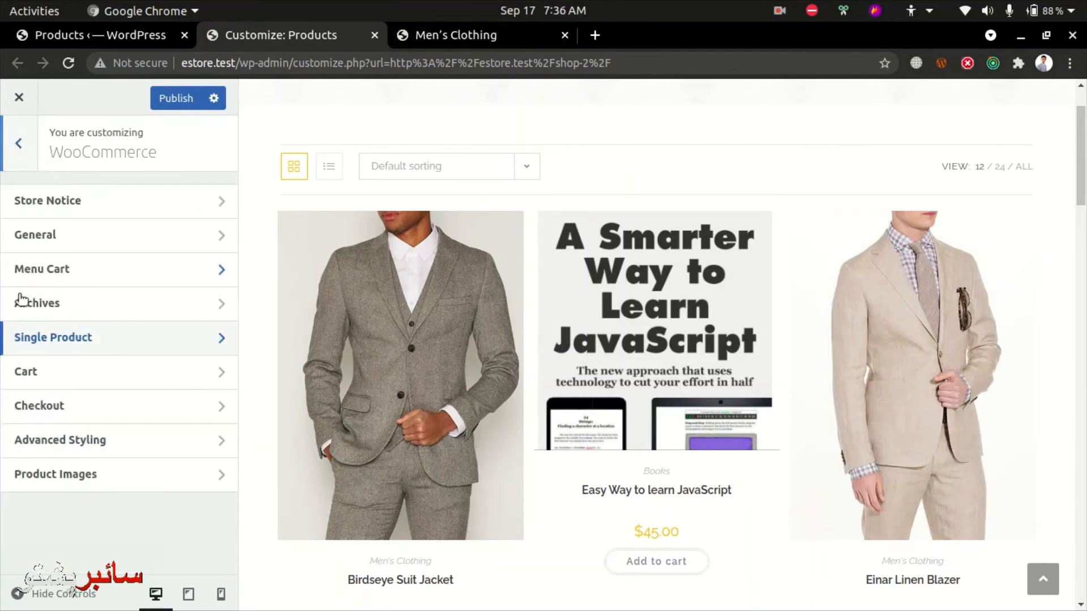
# Review the Checkout settings, including the company name field choices and privacy policy options, and return to the WooCommerce sections
pyautogui.click(64, 403)
pyautogui.scroll(-4, 83, 453)
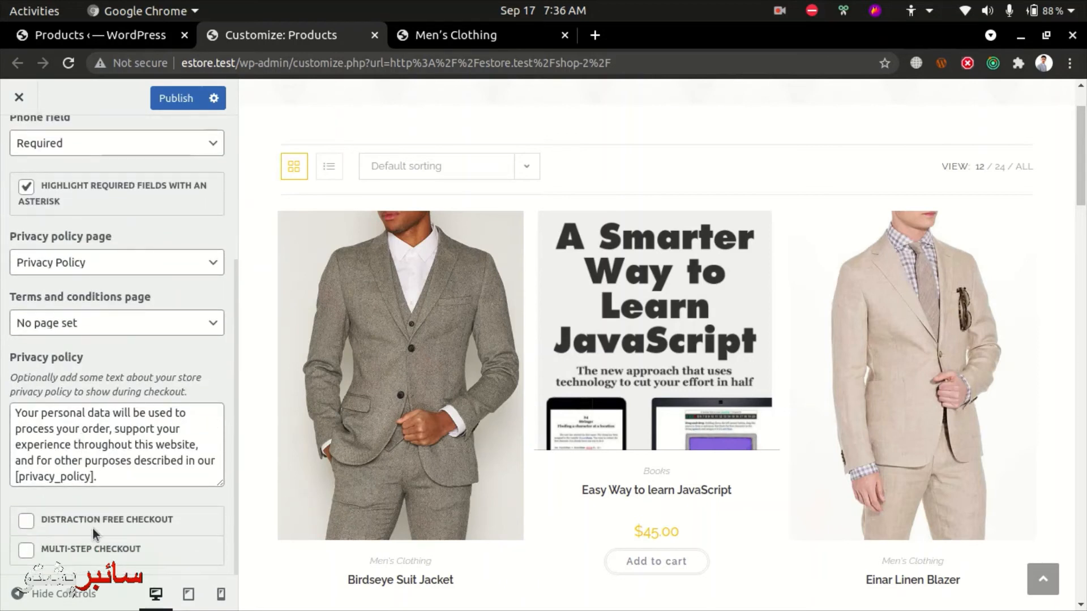
pyautogui.scroll(3, 57, 382)
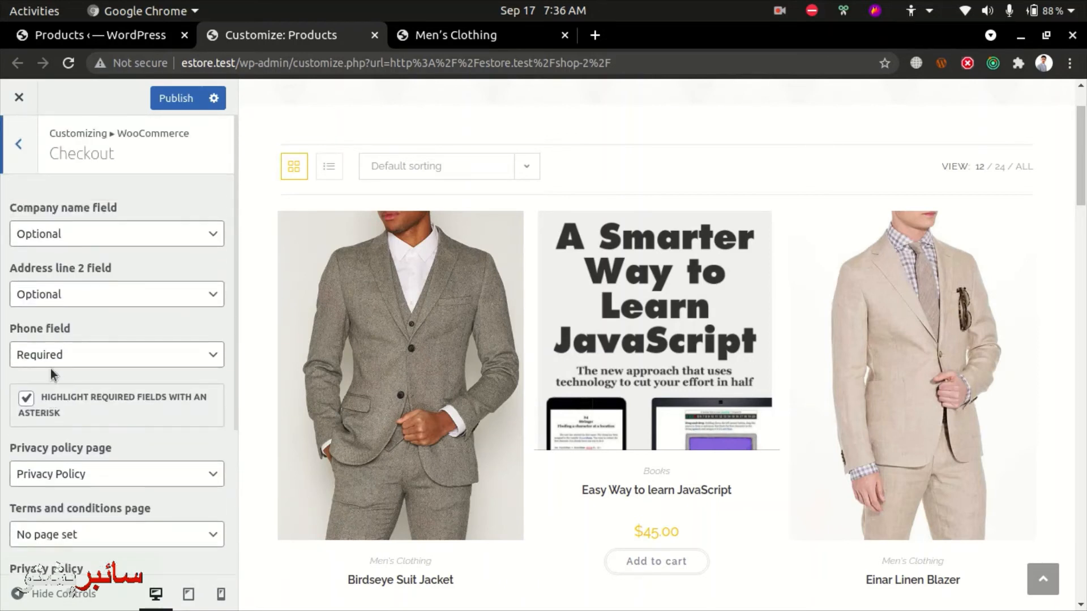
pyautogui.click(32, 219)
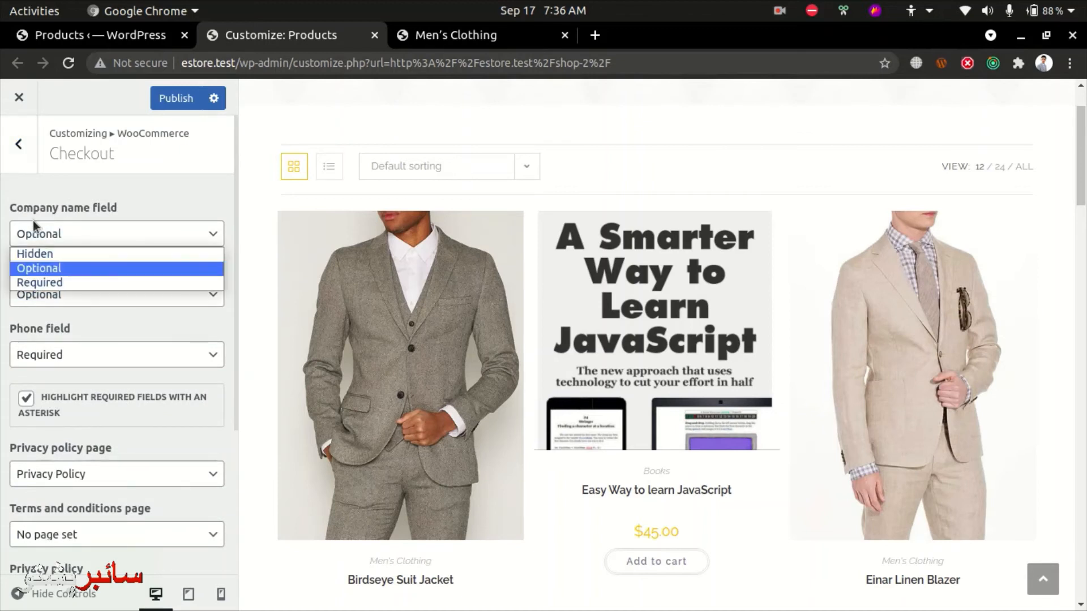
pyautogui.click(33, 222)
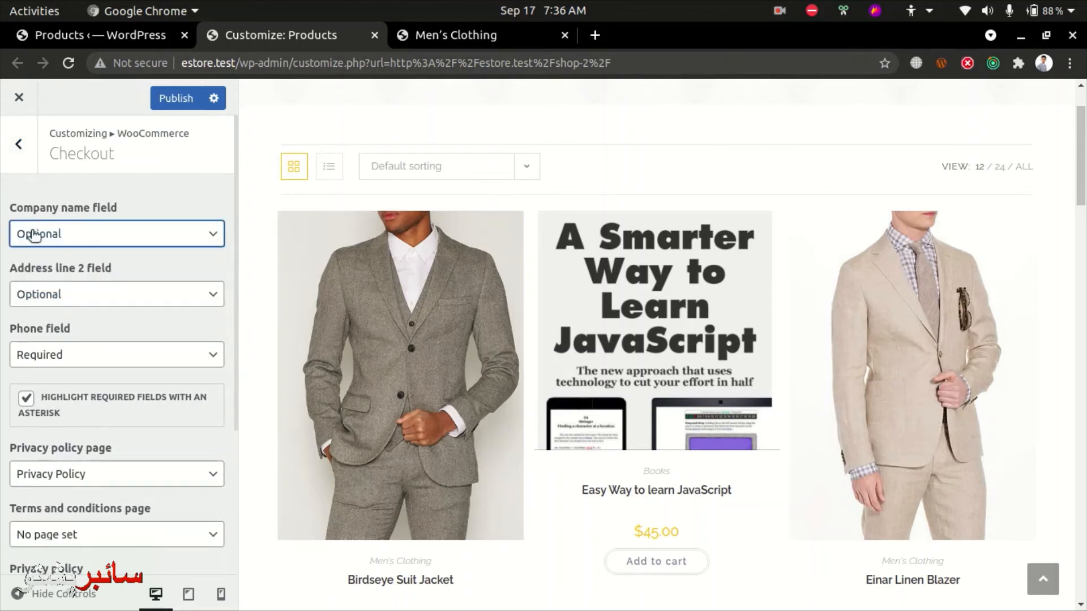
pyautogui.click(4, 158)
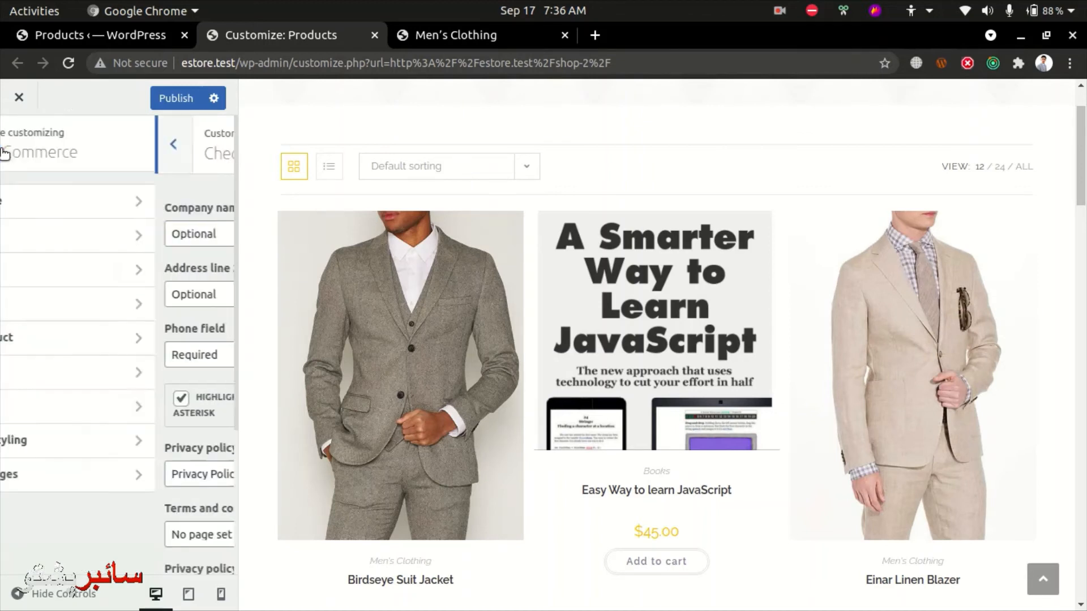
# Review the WooCommerce Advanced Styling colours for sale badges, out-of-stock labels and stars, and return to the WooCommerce sections
pyautogui.click(62, 446)
pyautogui.scroll(-7, 146, 229)
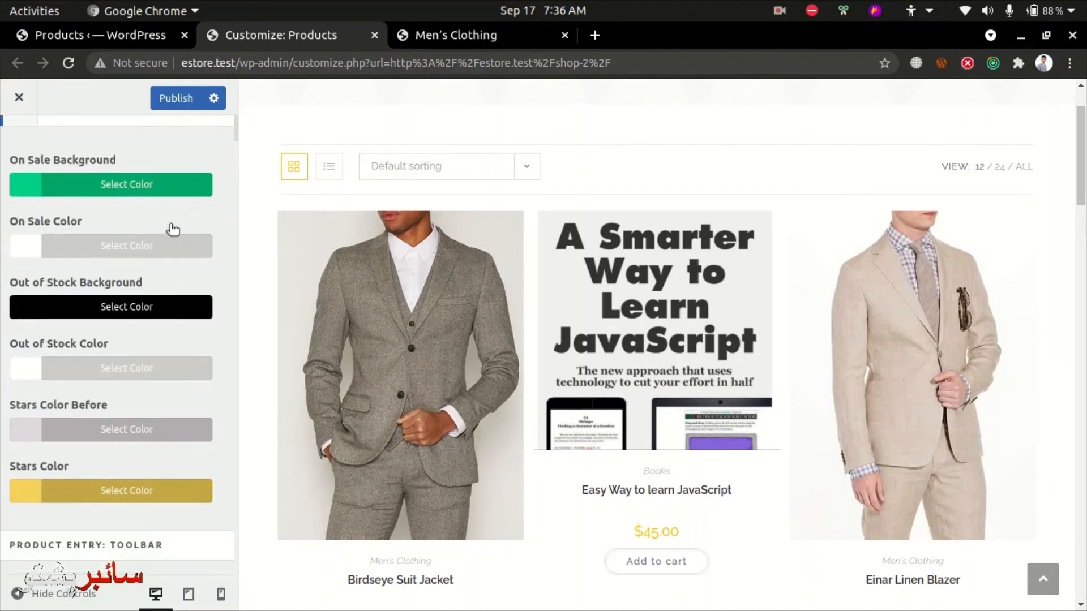
pyautogui.scroll(7, 130, 368)
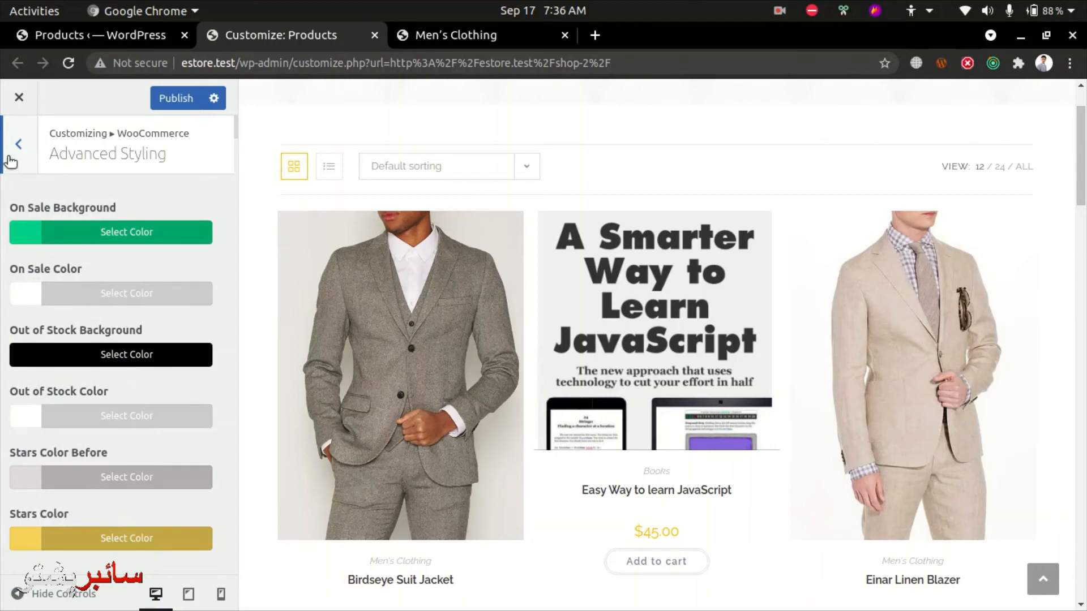
pyautogui.click(11, 161)
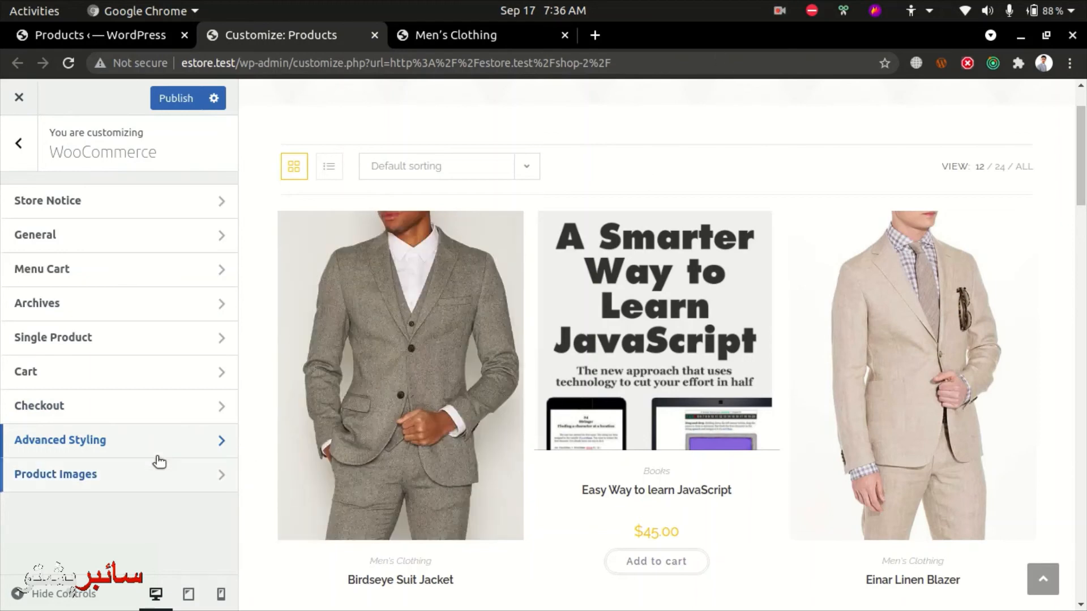
# In the Product Images settings, try the 1:1 thumbnail cropping and switch back to the Custom 3:4 ratio
pyautogui.click(121, 478)
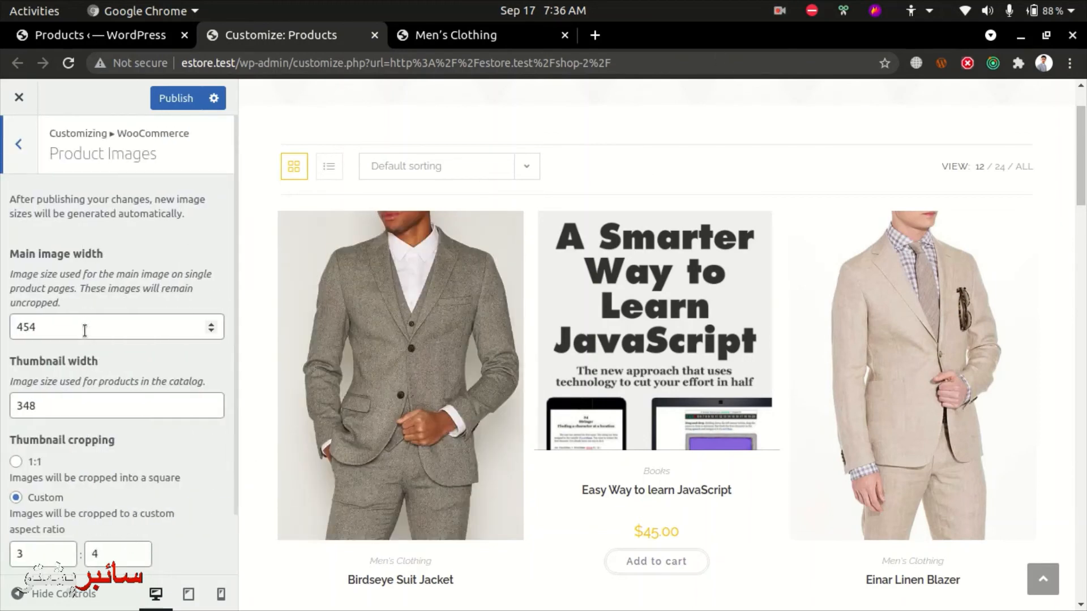
pyautogui.scroll(-2, 85, 330)
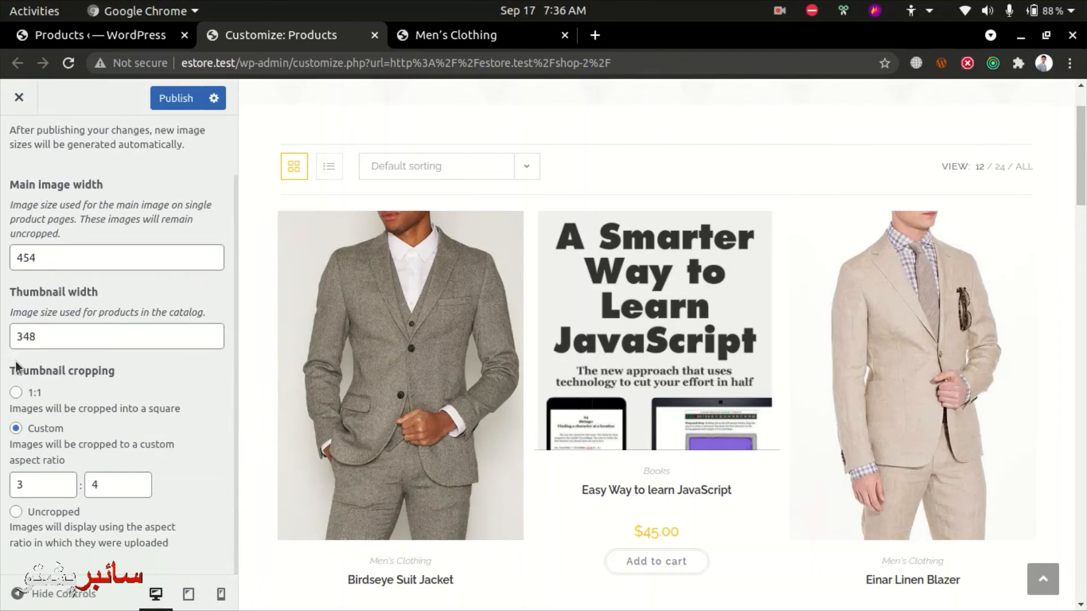
pyautogui.click(15, 393)
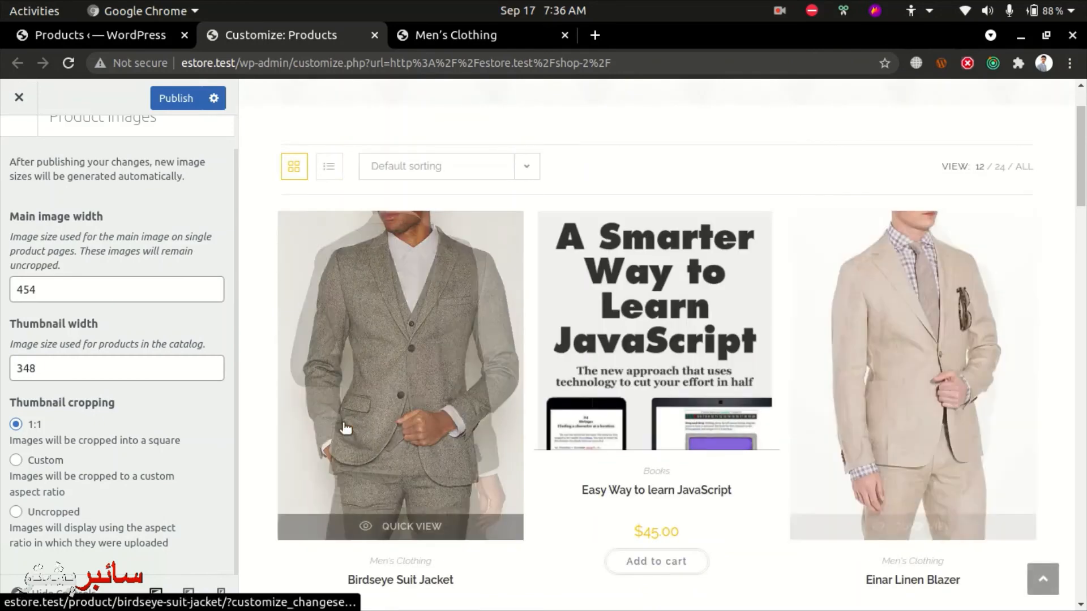
pyautogui.click(15, 459)
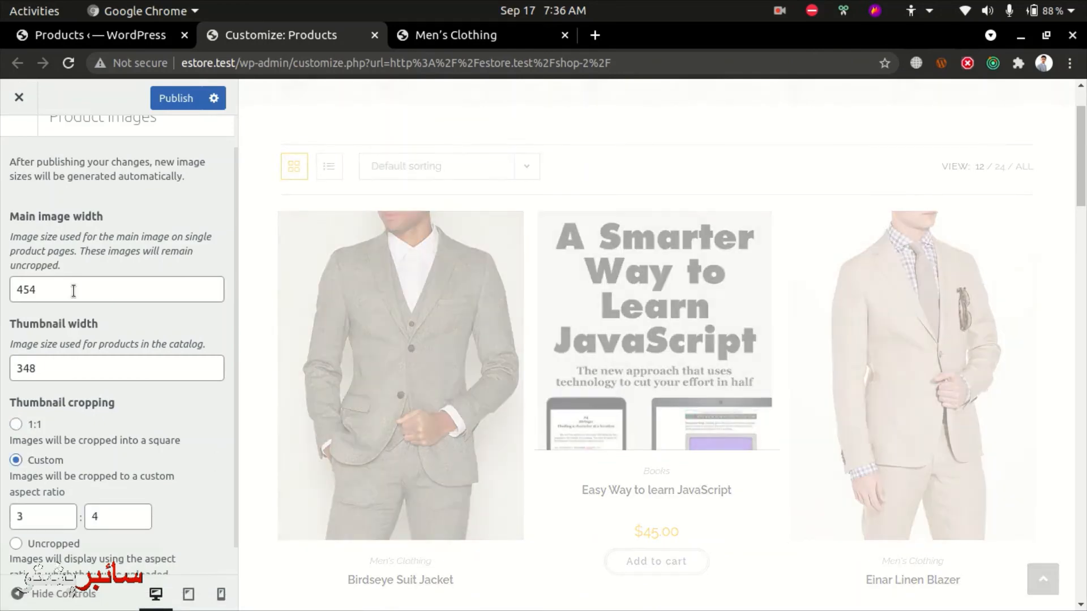
pyautogui.scroll(2, 46, 220)
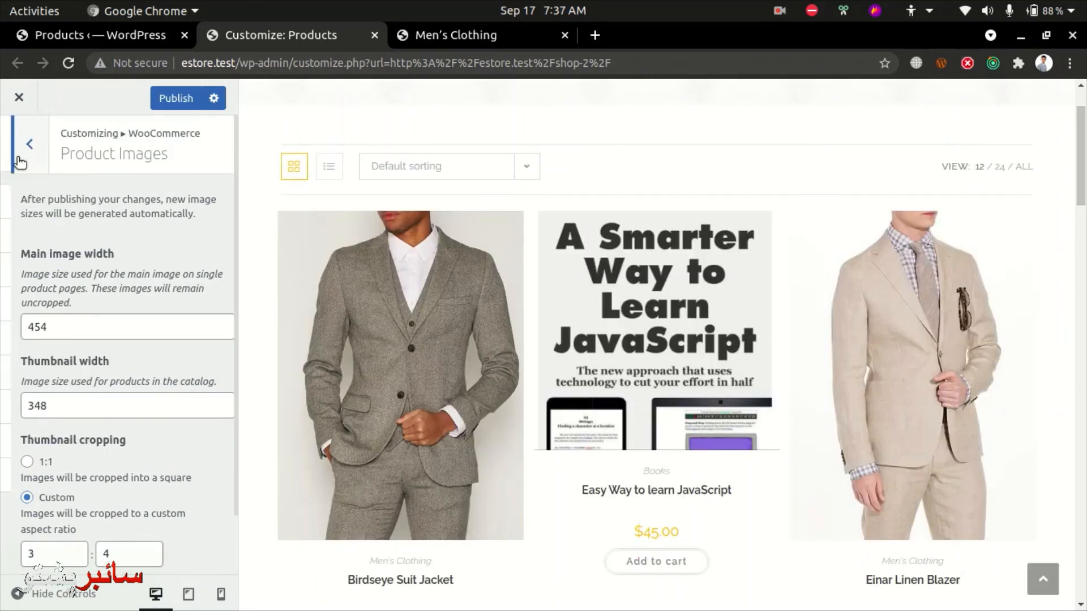
# Return to the customizer's main list and look over the remaining sections, from Sidebar and footer options to Modal Window
pyautogui.click(20, 163)
pyautogui.click(20, 163)
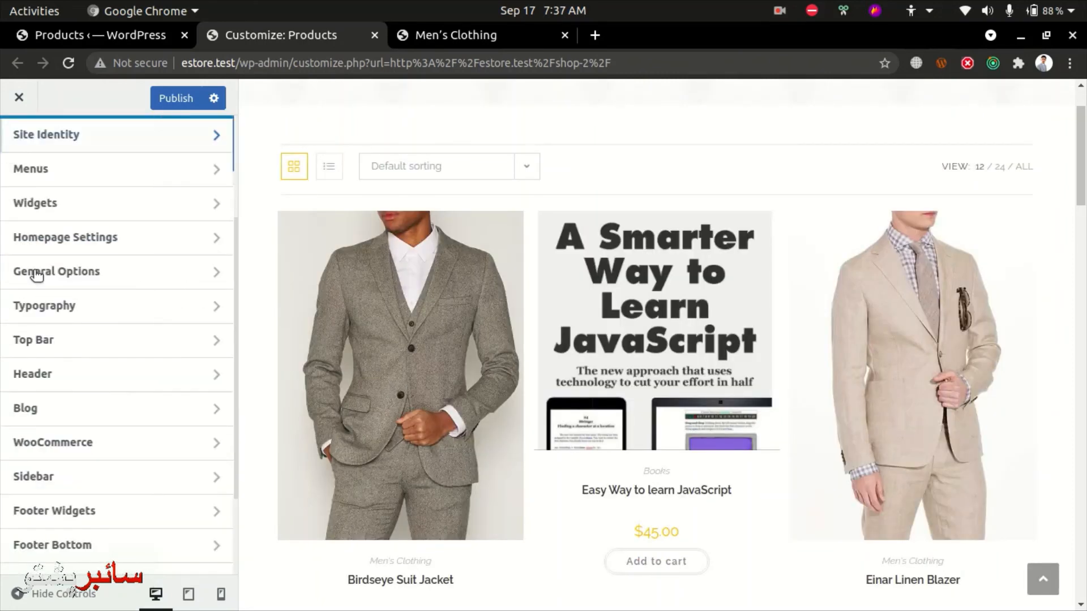
pyautogui.scroll(-1, 152, 443)
pyautogui.scroll(-2, 153, 443)
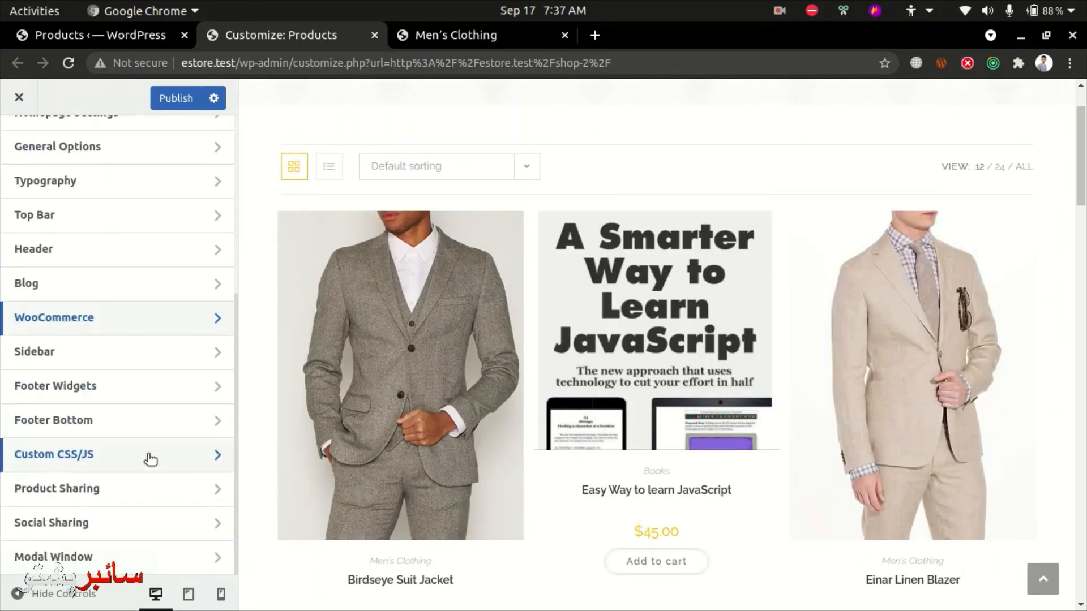
pyautogui.click(779, 8)
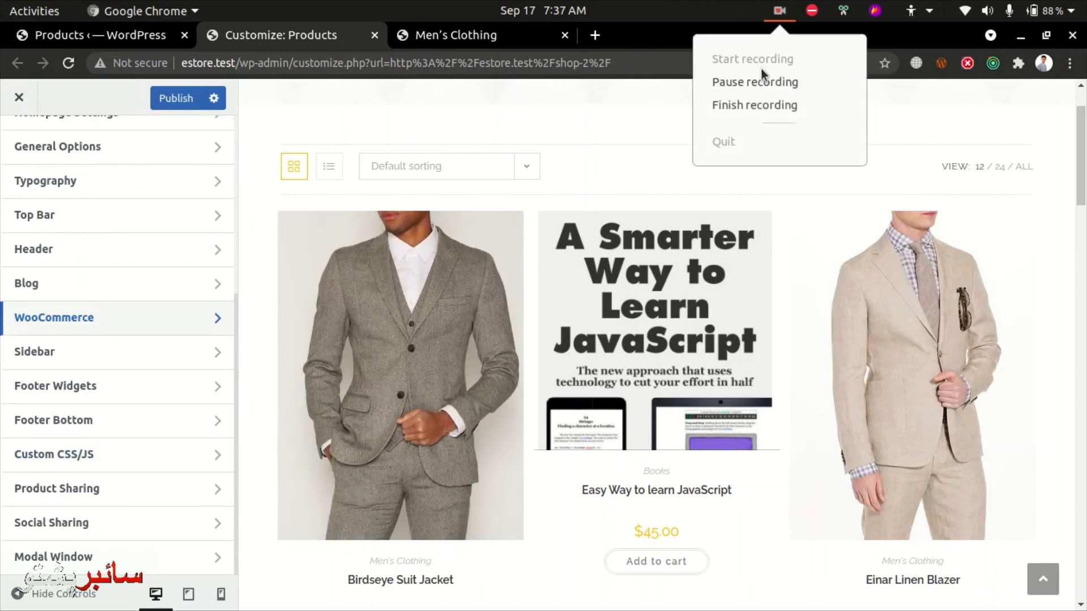
pyautogui.click(778, 104)
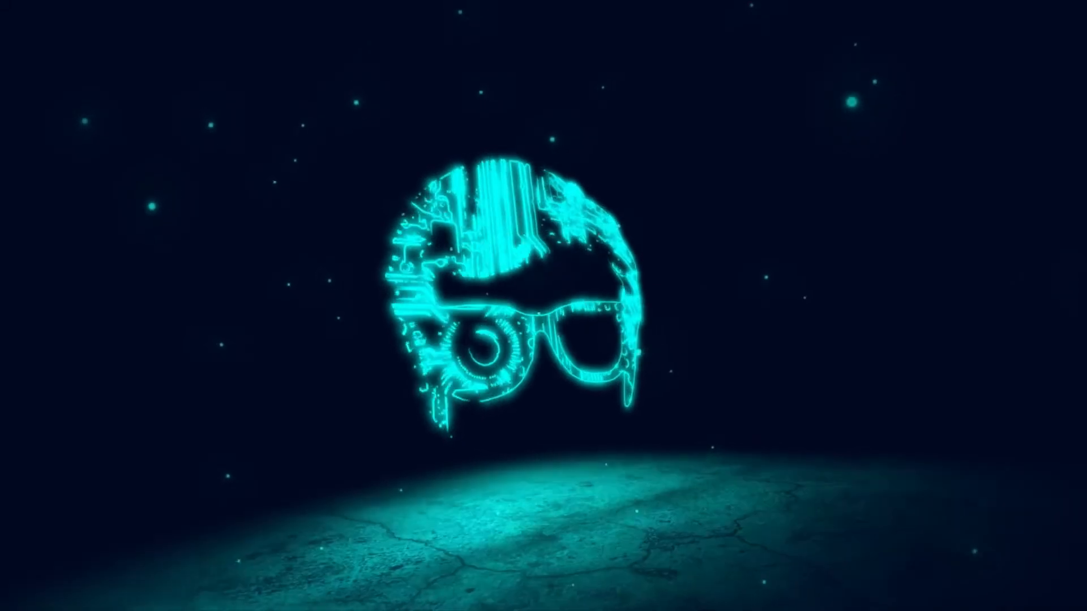